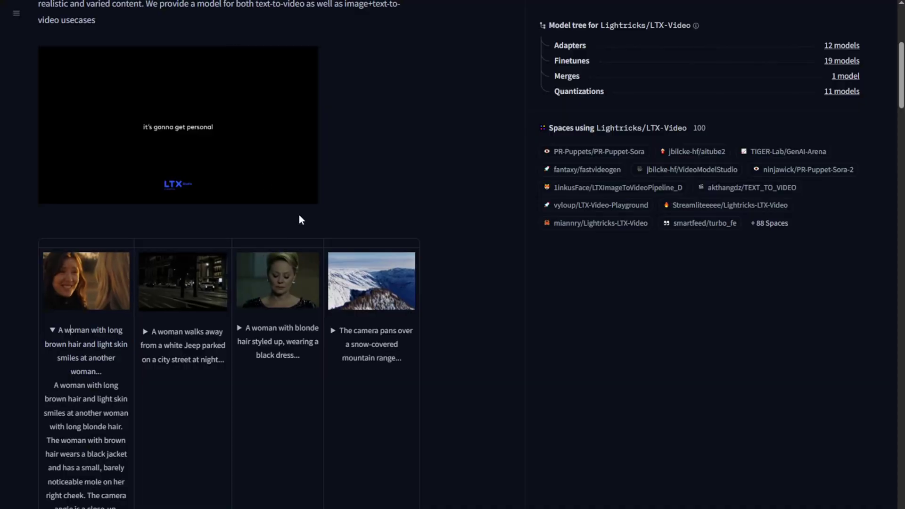
Open the file list of the Lightricks/LTX-Video repository and examine the ltxv-13b-0.9.7-dev-fp8.safetensors entry
{"action": "scroll", "coordinate": [416, 300], "scroll_direction": "up", "scroll_amount": 3}
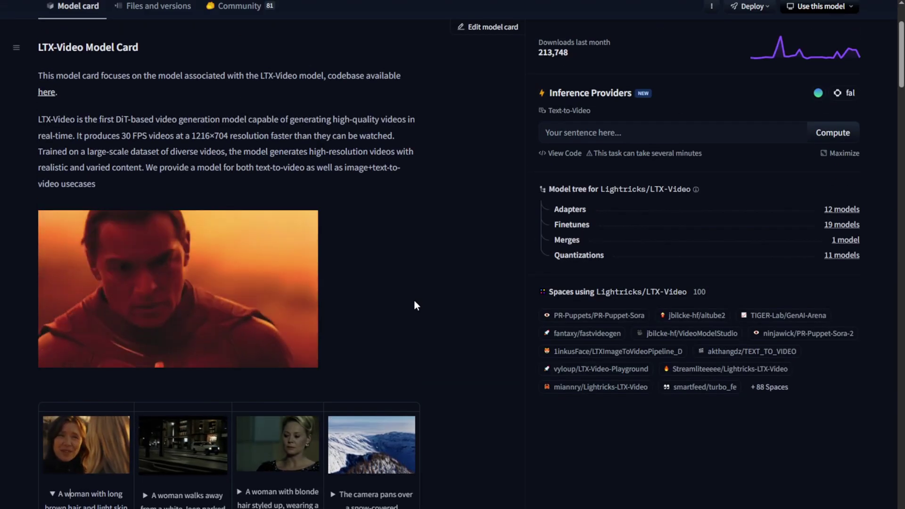
{"action": "scroll", "coordinate": [415, 302], "scroll_direction": "up", "scroll_amount": 3}
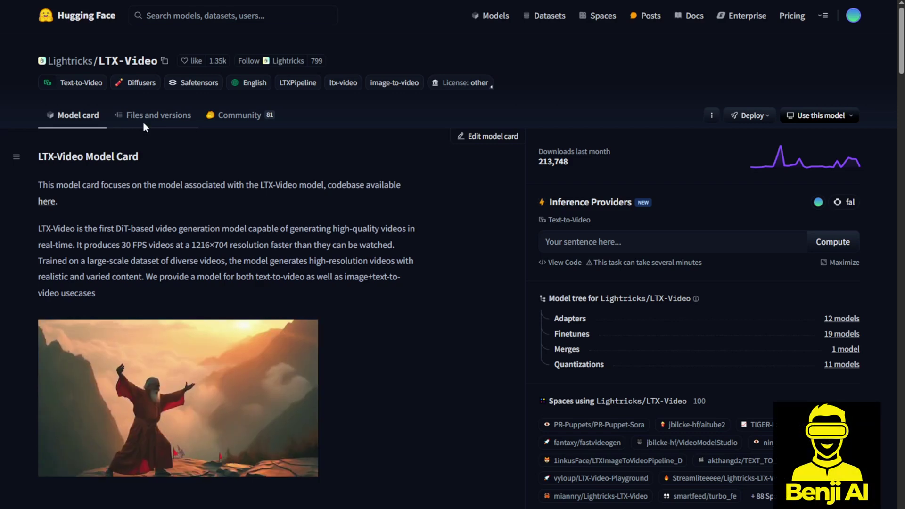
{"action": "left_click", "coordinate": [143, 121]}
{"action": "scroll", "coordinate": [182, 259], "scroll_direction": "down", "scroll_amount": 5}
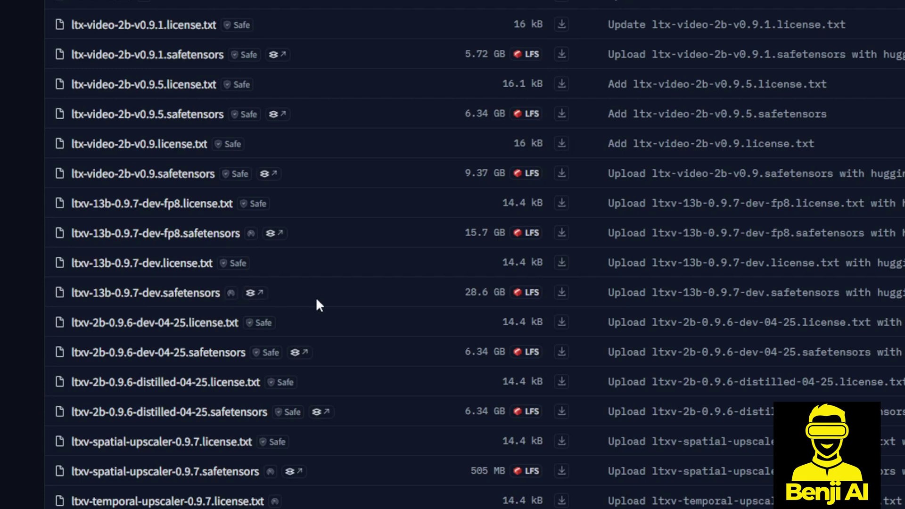
{"action": "left_click_drag", "start_coordinate": [243, 233], "coordinate": [158, 242]}
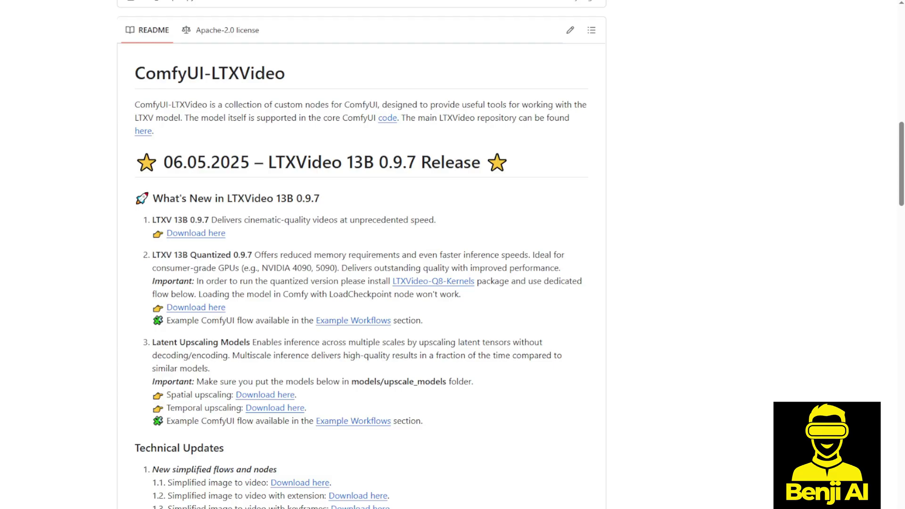
Review the LTXVideo 13B 0.9.7 release heading in the ComfyUI-LTXVideo README and the fp8 safetensors file in the Hugging Face list
{"action": "left_click_drag", "start_coordinate": [354, 163], "coordinate": [407, 164]}
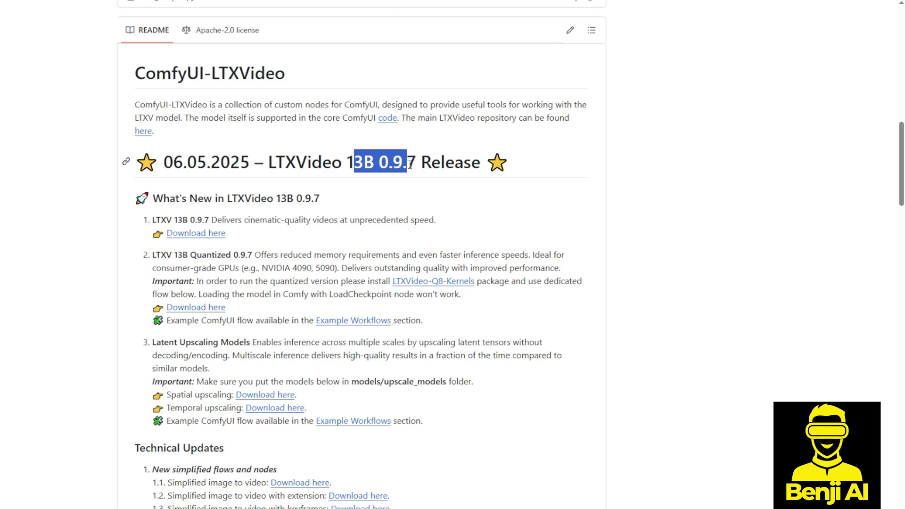
{"action": "scroll", "coordinate": [203, 222], "scroll_direction": "down", "scroll_amount": 2}
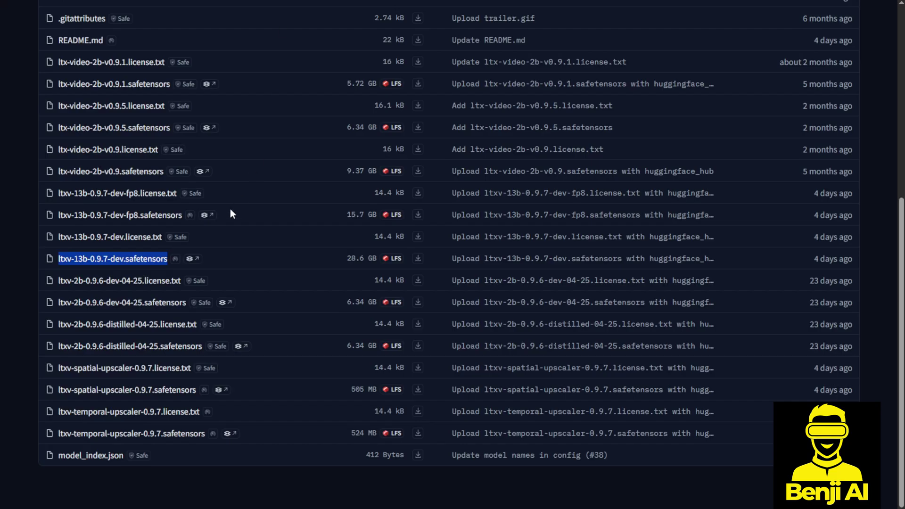
{"action": "left_click", "coordinate": [232, 239]}
{"action": "left_click", "coordinate": [221, 217]}
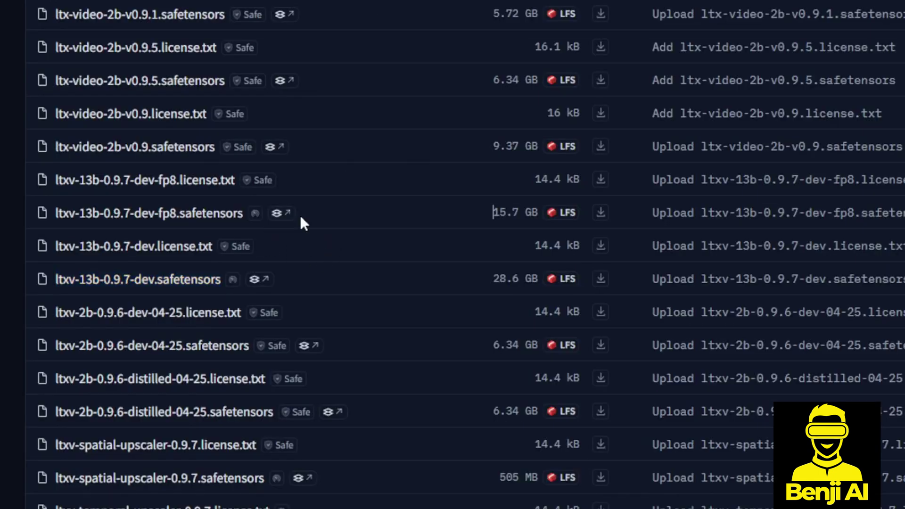
{"action": "left_click_drag", "start_coordinate": [300, 215], "coordinate": [54, 196]}
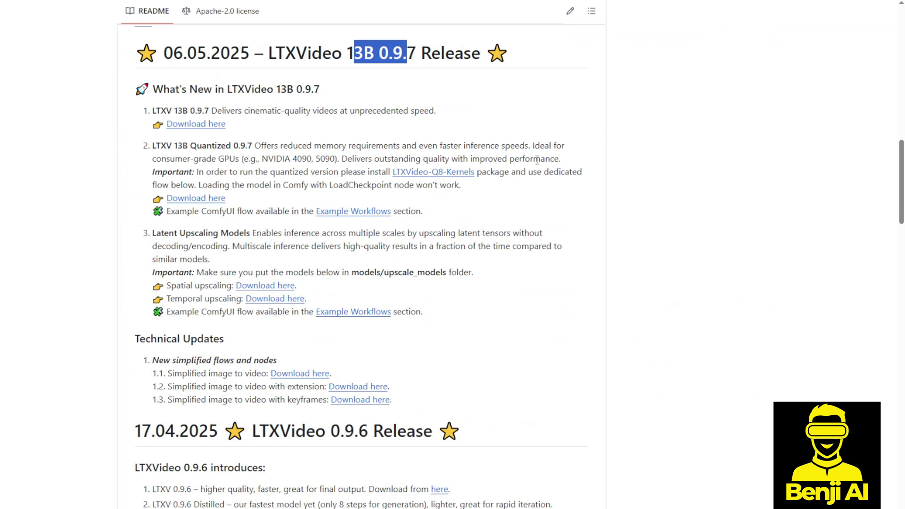
Read the LTXV 13B Quantized 0.9.7 notes, then open the LTXVideo-Q8-Kernels repository and review its installation instructions
{"action": "left_click_drag", "start_coordinate": [226, 161], "coordinate": [285, 158]}
{"action": "left_click", "coordinate": [307, 159]}
{"action": "left_click_drag", "start_coordinate": [495, 172], "coordinate": [361, 172]}
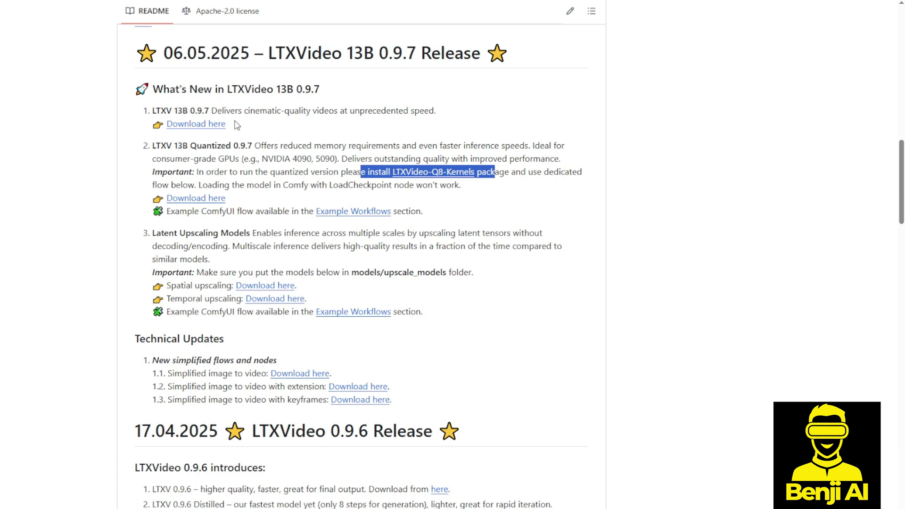
{"action": "left_click", "coordinate": [433, 172]}
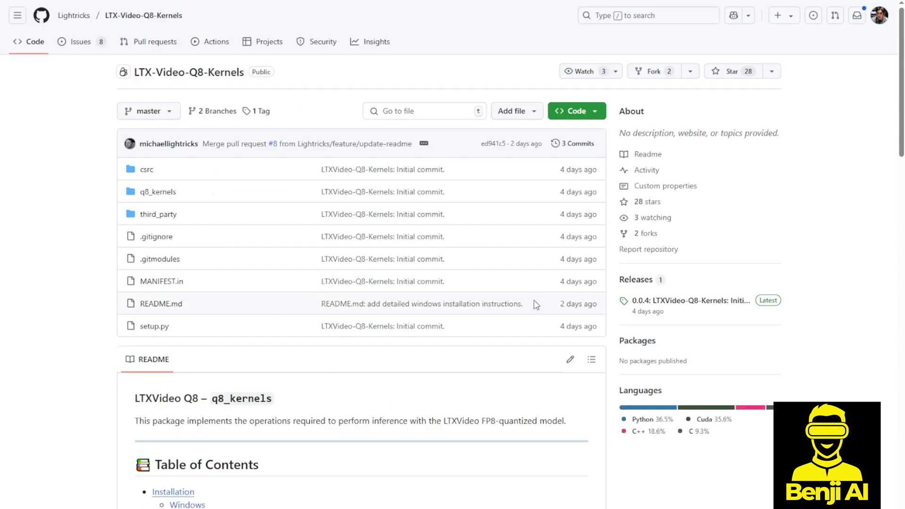
{"action": "scroll", "coordinate": [406, 363], "scroll_direction": "down", "scroll_amount": 8}
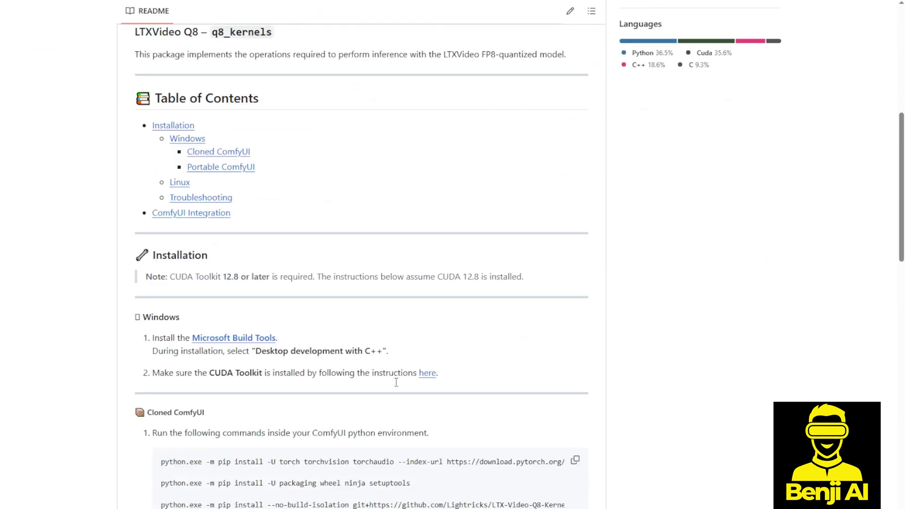
{"action": "scroll", "coordinate": [394, 384], "scroll_direction": "down", "scroll_amount": 4}
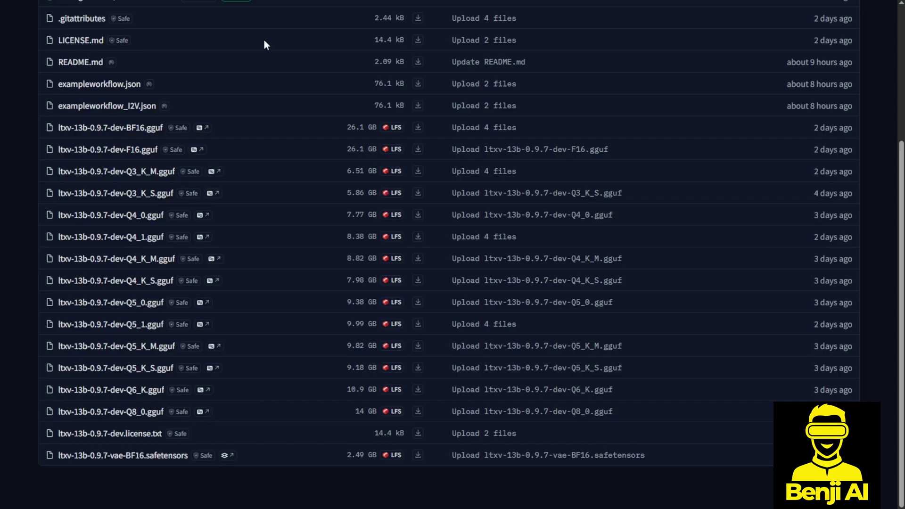
Review the ltxv-13b-0.9.7-dev-GGUF model card's file locations and the ltxv-13b-0.9.7-dev-Q8_0.gguf entry in its file list
{"action": "scroll", "coordinate": [268, 340], "scroll_direction": "up", "scroll_amount": 4}
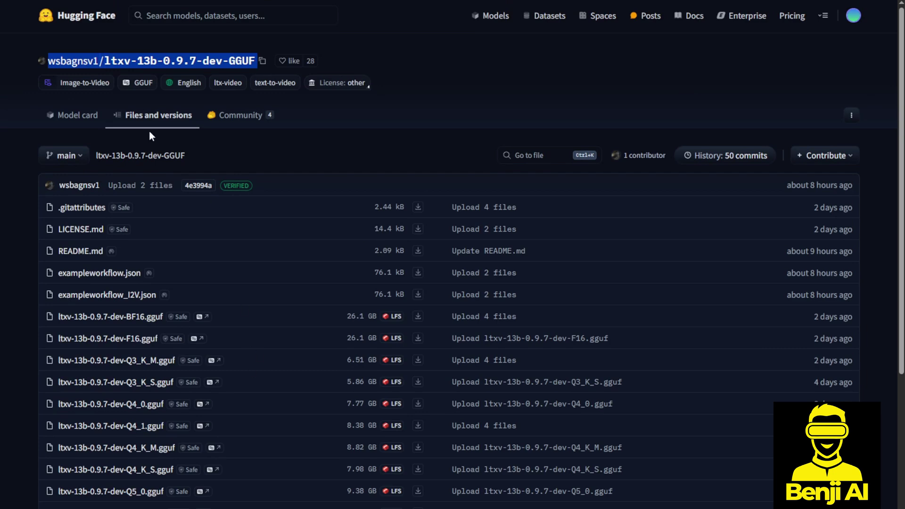
{"action": "left_click", "coordinate": [79, 115]}
{"action": "scroll", "coordinate": [241, 279], "scroll_direction": "down", "scroll_amount": 1}
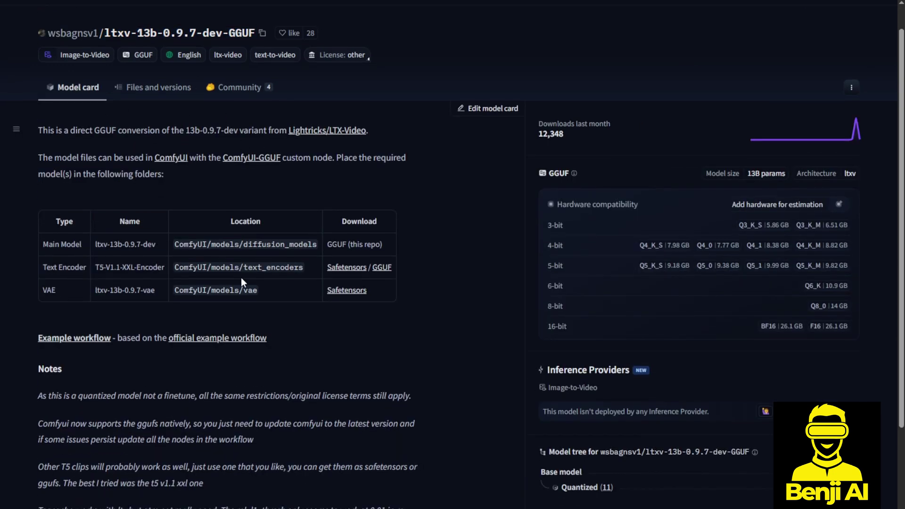
{"action": "scroll", "coordinate": [240, 276], "scroll_direction": "down", "scroll_amount": 3}
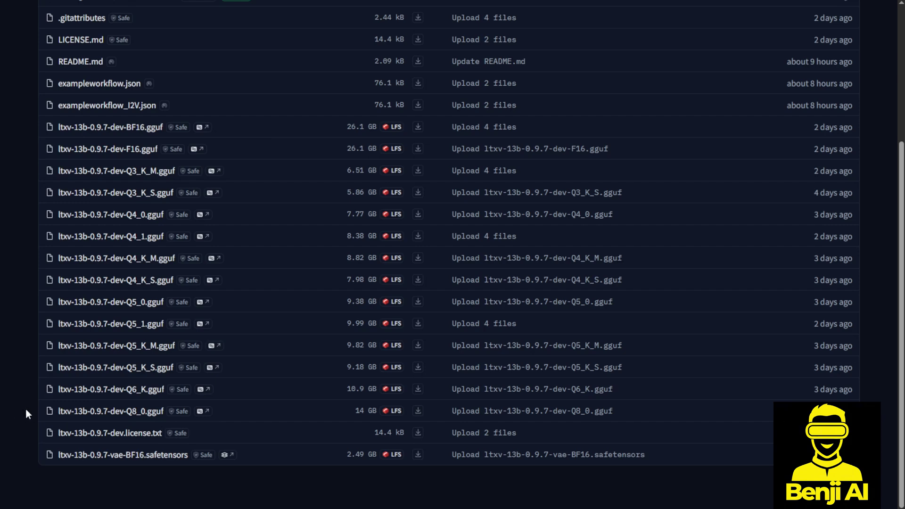
{"action": "left_click_drag", "start_coordinate": [26, 409], "coordinate": [228, 414]}
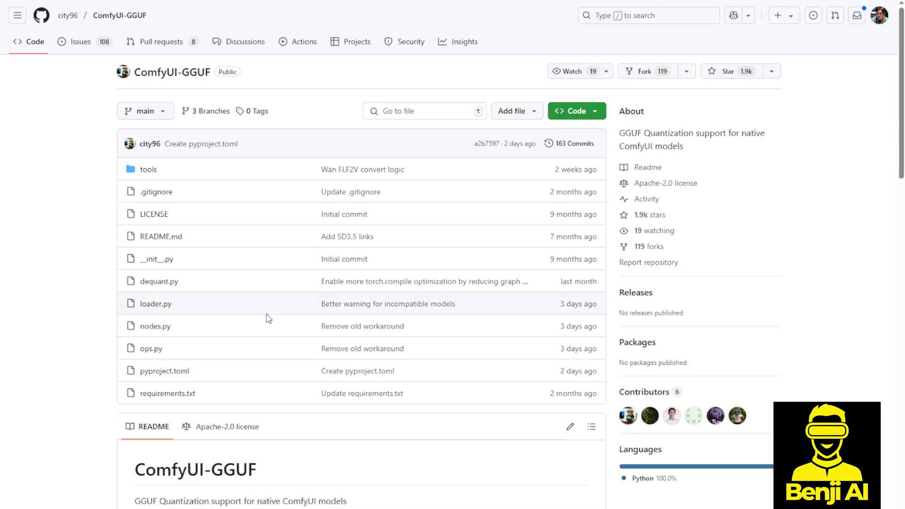
Look over the ComfyUI-GGUF repository page and the example workflow JSON files in the GGUF model repository
{"action": "scroll", "coordinate": [268, 319], "scroll_direction": "down", "scroll_amount": 5}
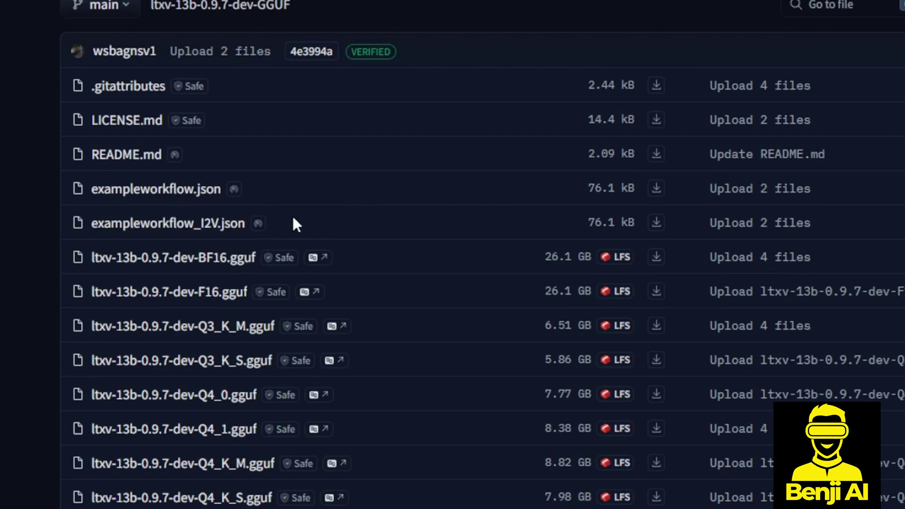
{"action": "left_click_drag", "start_coordinate": [293, 219], "coordinate": [39, 183]}
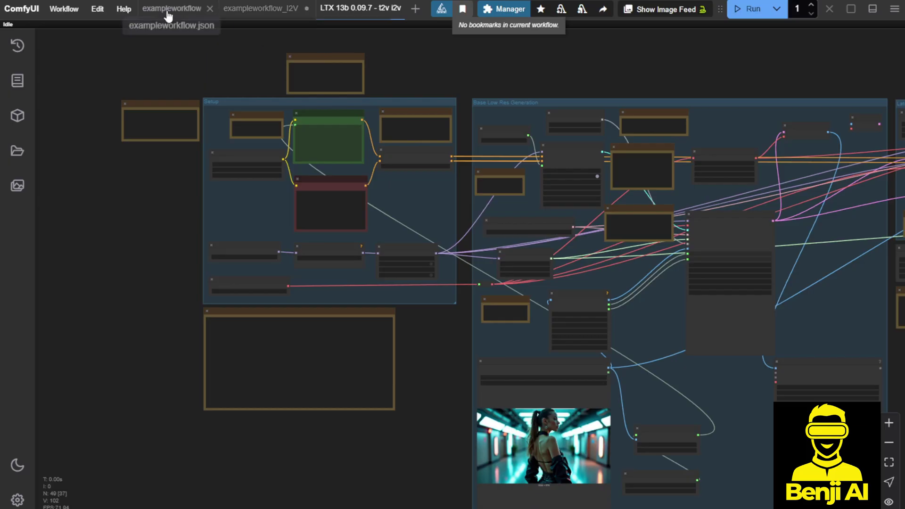
Switch to ComfyUI and examine the loader and Setup nodes of the exampleworkflow workflow
{"action": "left_click", "coordinate": [156, 13]}
{"action": "scroll", "coordinate": [190, 214], "scroll_direction": "up", "scroll_amount": 6}
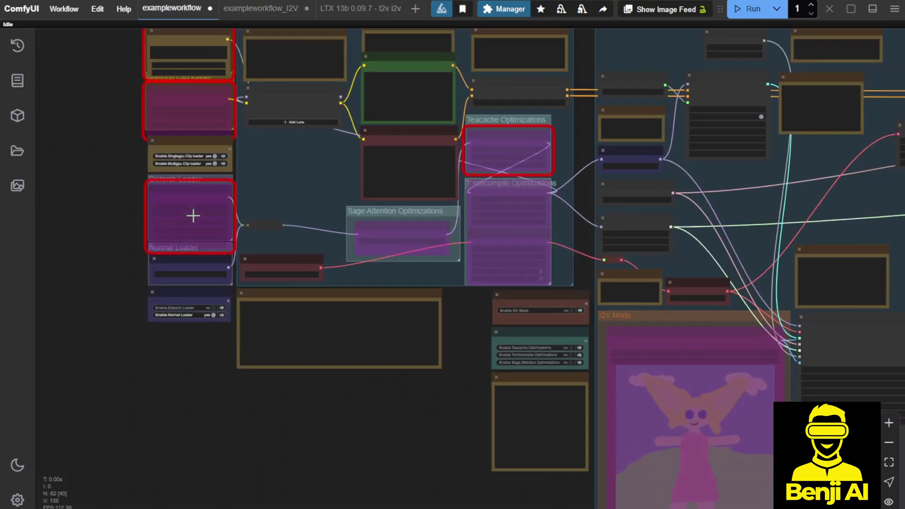
{"action": "left_click_drag", "start_coordinate": [287, 172], "coordinate": [318, 269]}
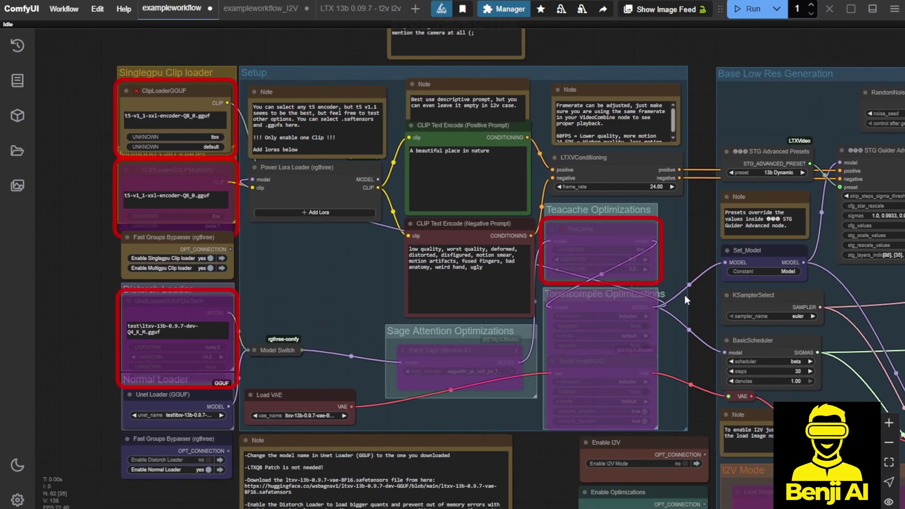
Open the exampleworkflow_I2V workflow and examine its I2V Mode group with the Load Image and LTXV Base Sampler nodes
{"action": "left_click", "coordinate": [261, 8]}
{"action": "left_click_drag", "start_coordinate": [423, 388], "coordinate": [121, 358]}
{"action": "scroll", "coordinate": [481, 273], "scroll_direction": "up", "scroll_amount": 5}
{"action": "left_click_drag", "start_coordinate": [482, 273], "coordinate": [464, 309]}
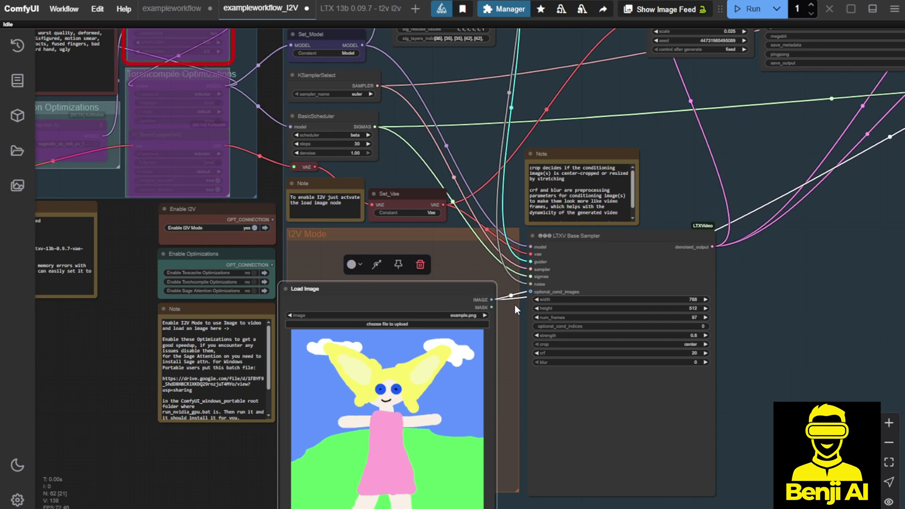
In exampleworkflow, detach the Load Image link from the LTXV Base Sampler's optional_cond_images input
{"action": "scroll", "coordinate": [511, 297], "scroll_direction": "up", "scroll_amount": 3}
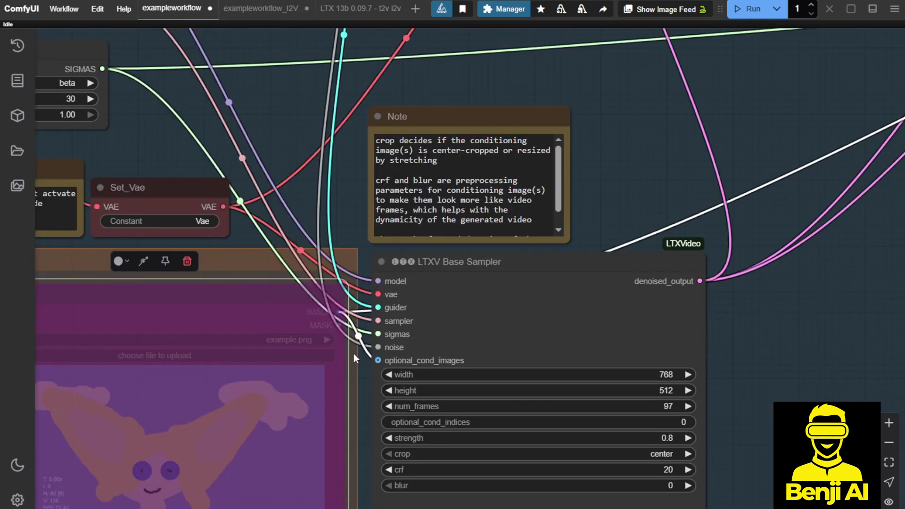
{"action": "left_click_drag", "start_coordinate": [378, 360], "coordinate": [349, 353]}
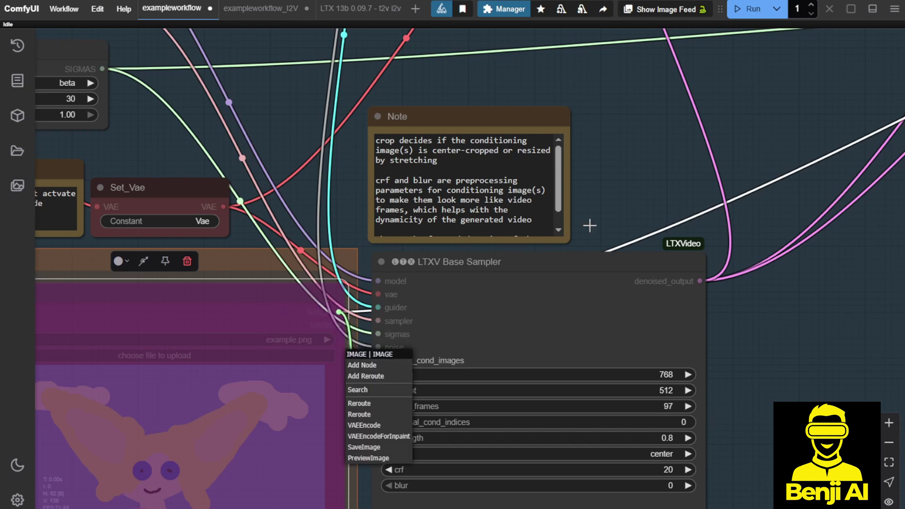
{"action": "left_click", "coordinate": [621, 225]}
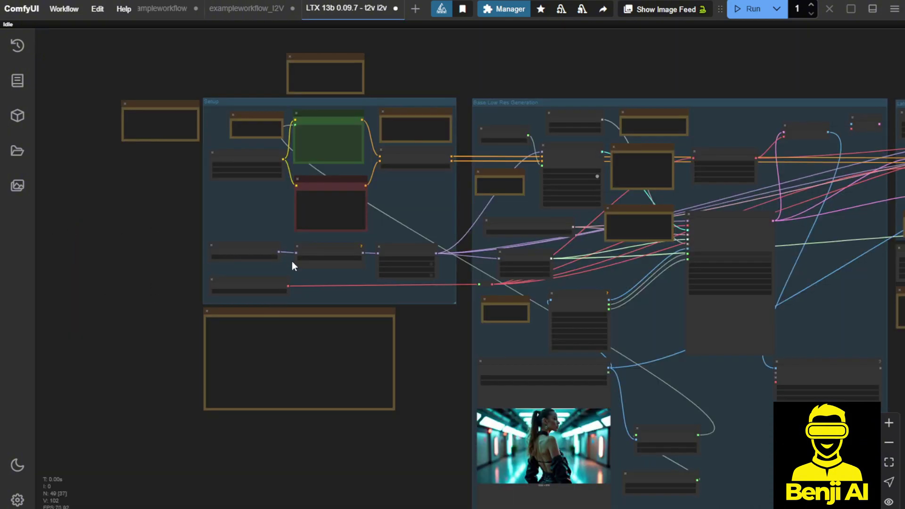
Examine the Unet Loader, Patch Sage Attention KJ and TorchCompileLTXModel nodes in the LTX 13b 0.09.7 - t2v i2v workflow
{"action": "scroll", "coordinate": [305, 366], "scroll_direction": "up", "scroll_amount": 6}
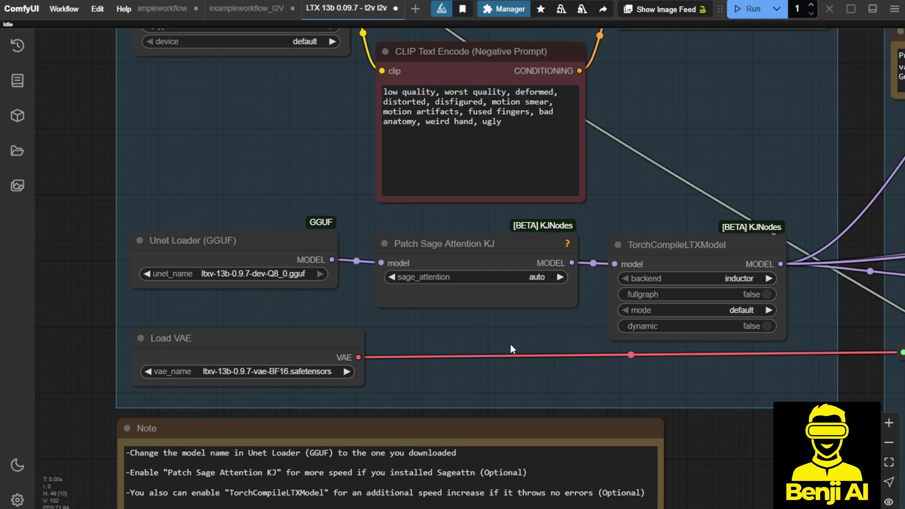
{"action": "left_click_drag", "start_coordinate": [510, 348], "coordinate": [377, 386]}
{"action": "scroll", "coordinate": [319, 240], "scroll_direction": "up", "scroll_amount": 3}
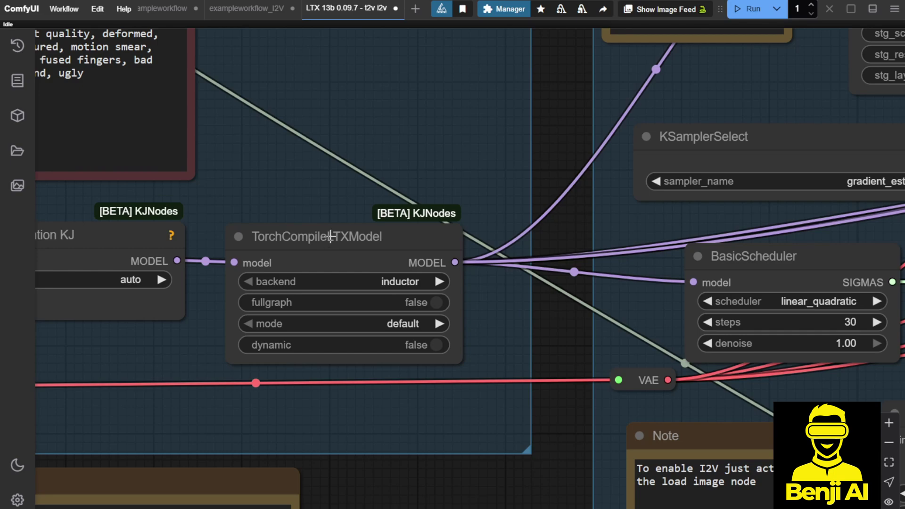
Add the Comfy Core TorchCompileModel node and place it just above the TorchCompileLTXModel node
{"action": "double_click", "coordinate": [385, 86]}
{"action": "type", "text": "T"}
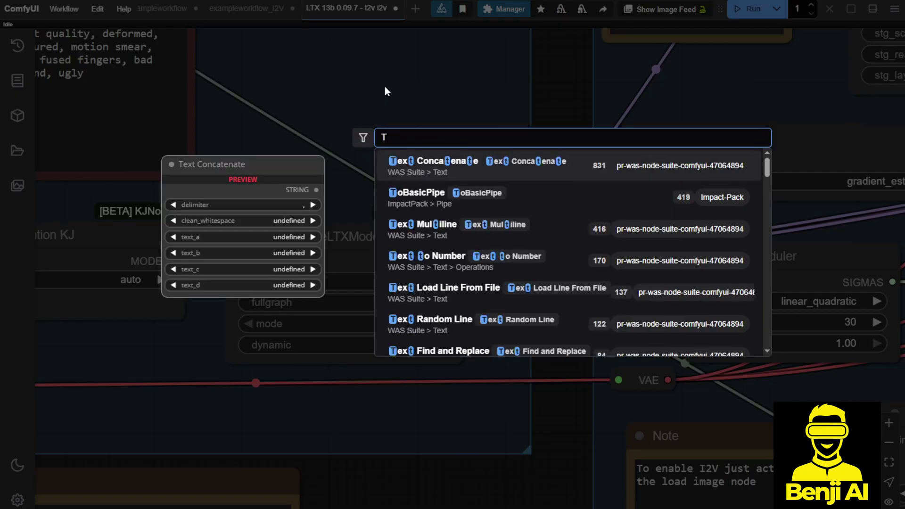
{"action": "type", "text": "o"}
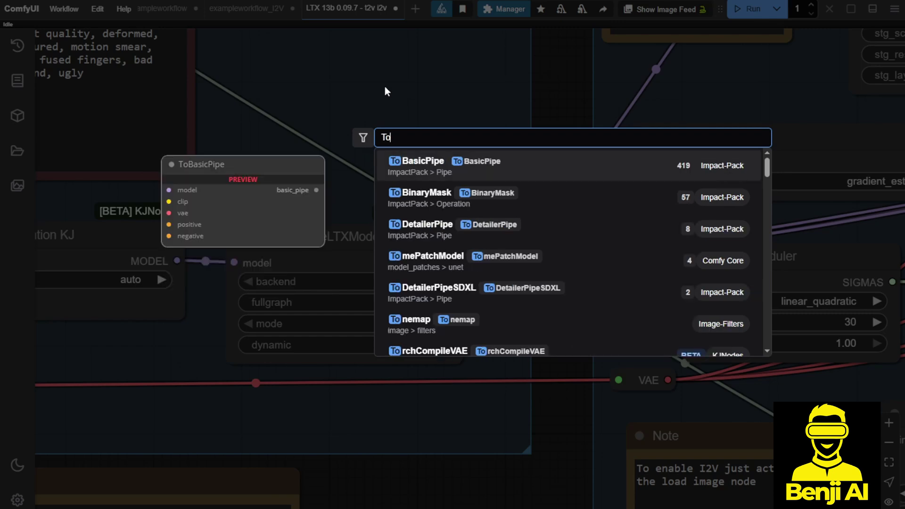
{"action": "type", "text": "rch"}
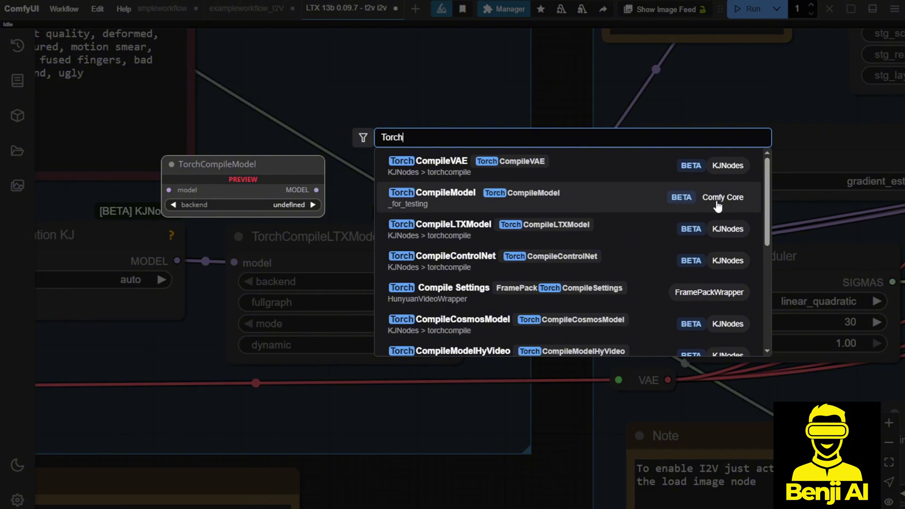
{"action": "left_click", "coordinate": [454, 203]}
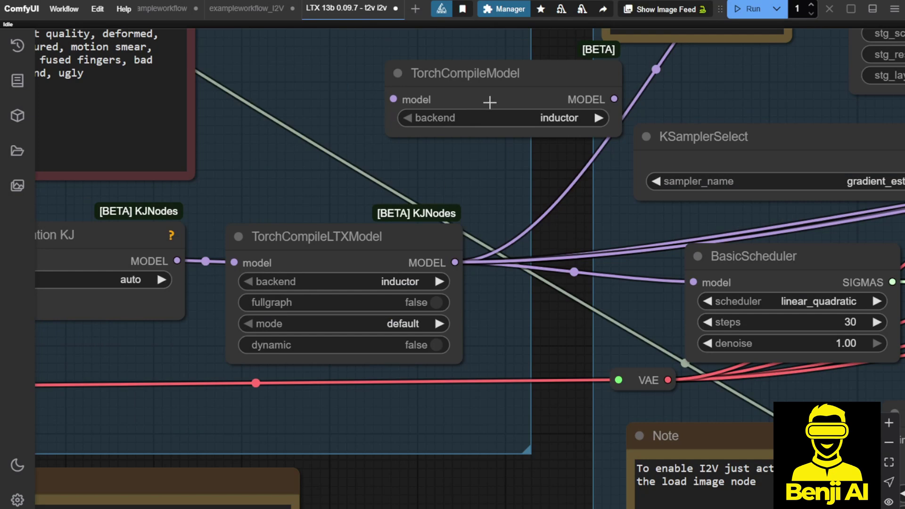
{"action": "left_click_drag", "start_coordinate": [493, 101], "coordinate": [407, 133]}
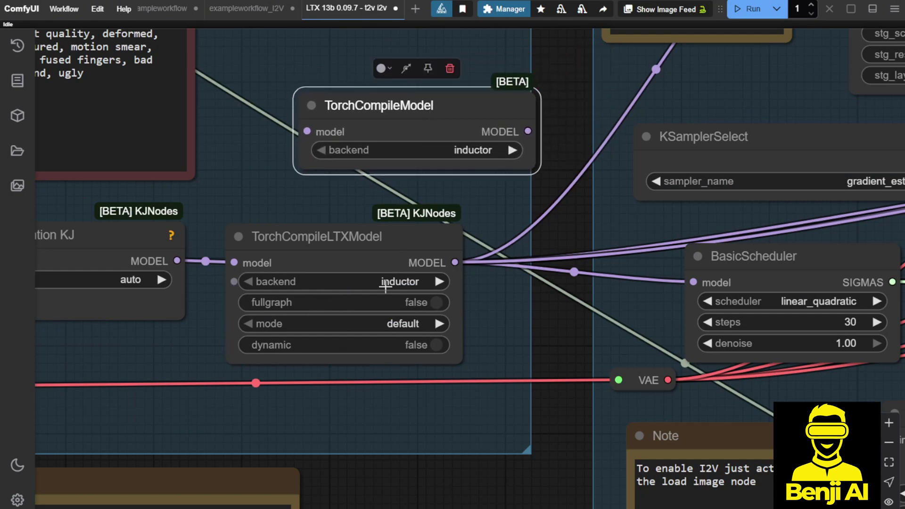
Compare the backend options of the TorchCompileModel and TorchCompileLTXModel nodes without changing them
{"action": "left_click", "coordinate": [460, 151]}
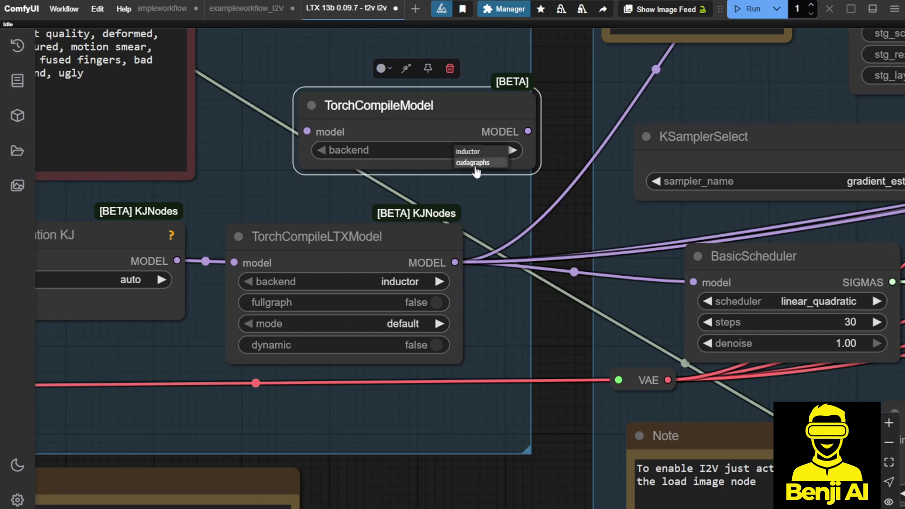
{"action": "left_click", "coordinate": [506, 211]}
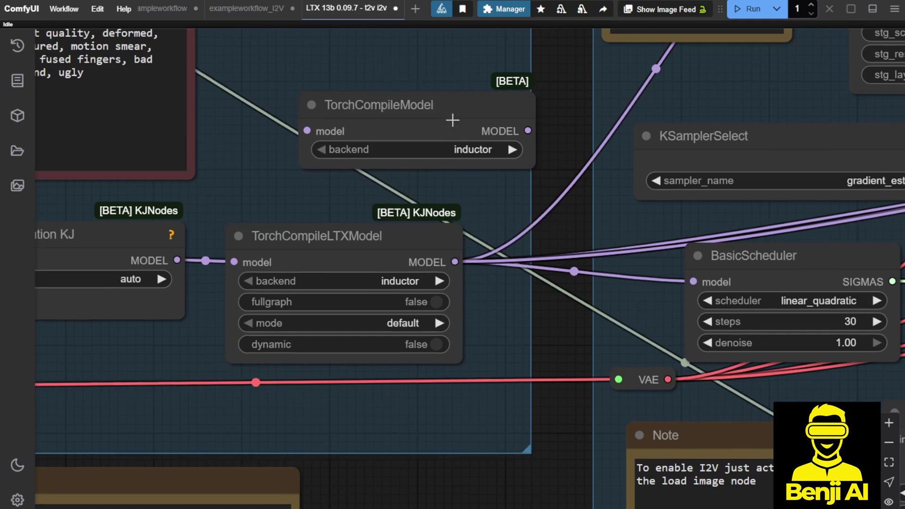
{"action": "left_click", "coordinate": [360, 277]}
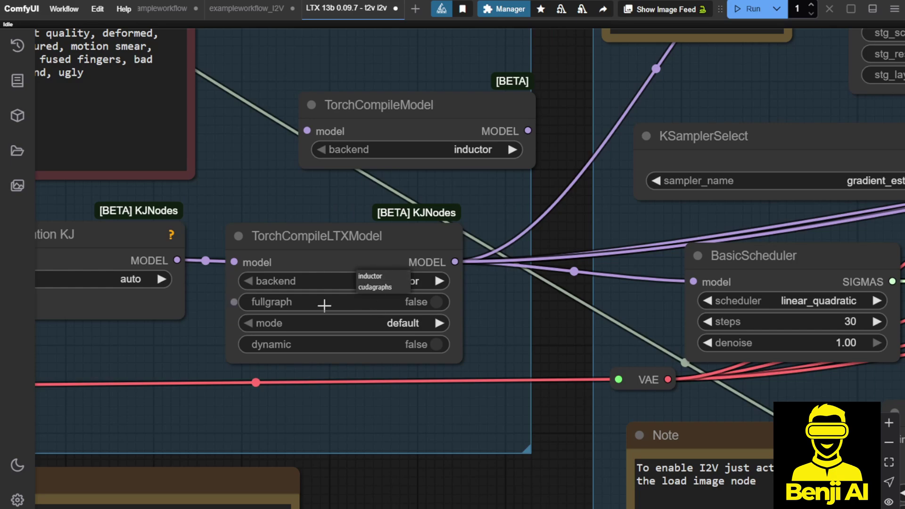
{"action": "left_click", "coordinate": [461, 105]}
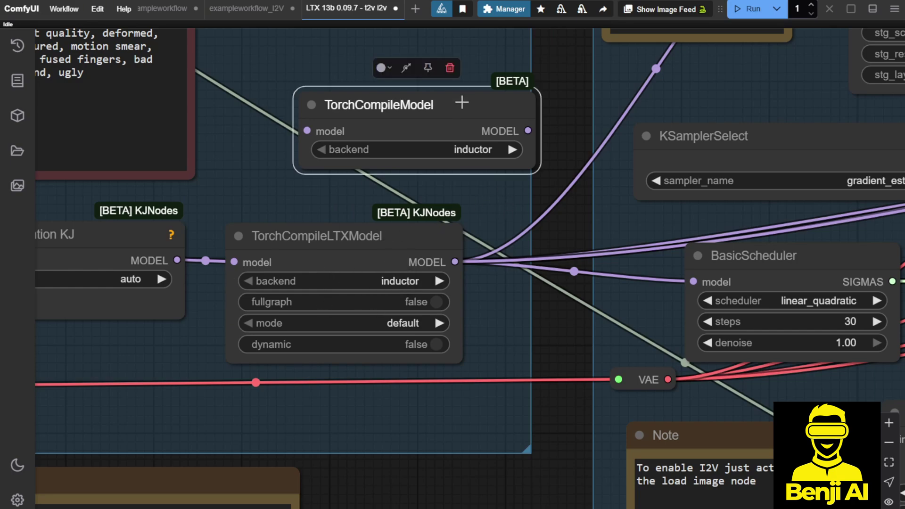
Review the LTXVideo 13B 0.9.7 release notes in the ComfyUI-LTXVideo README, highlighting the LTXVideo-Q8-Kernels installation note
{"action": "scroll", "coordinate": [482, 148], "scroll_direction": "down", "scroll_amount": 5}
{"action": "left_click_drag", "start_coordinate": [483, 148], "coordinate": [168, 173]}
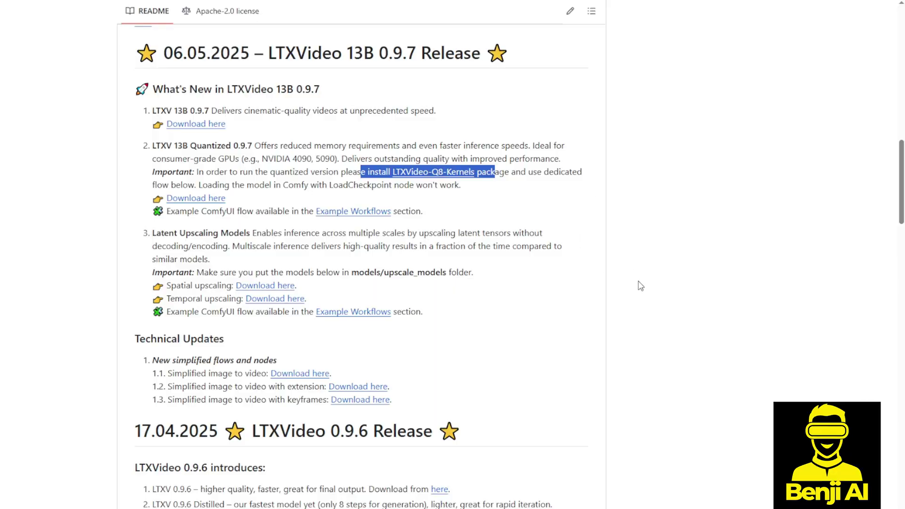
{"action": "left_click", "coordinate": [642, 288]}
{"action": "scroll", "coordinate": [632, 236], "scroll_direction": "up", "scroll_amount": 2}
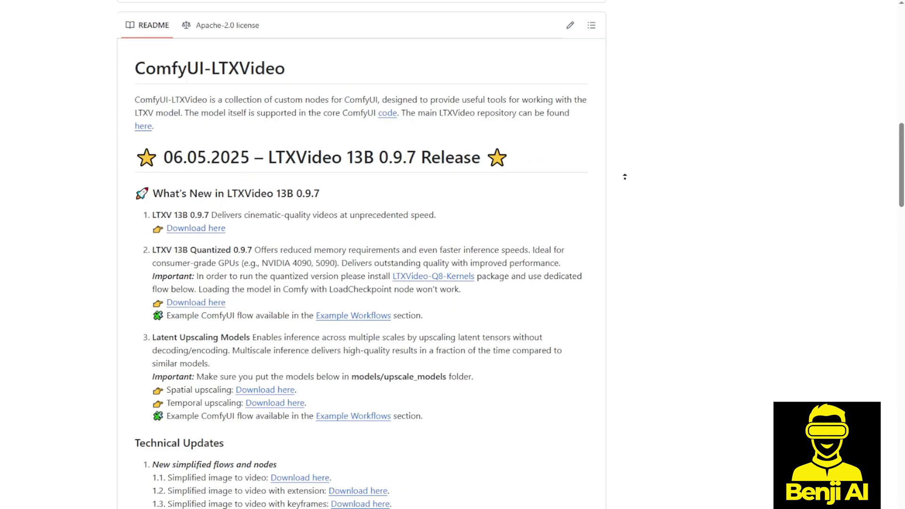
{"action": "scroll", "coordinate": [625, 177], "scroll_direction": "up", "scroll_amount": 20}
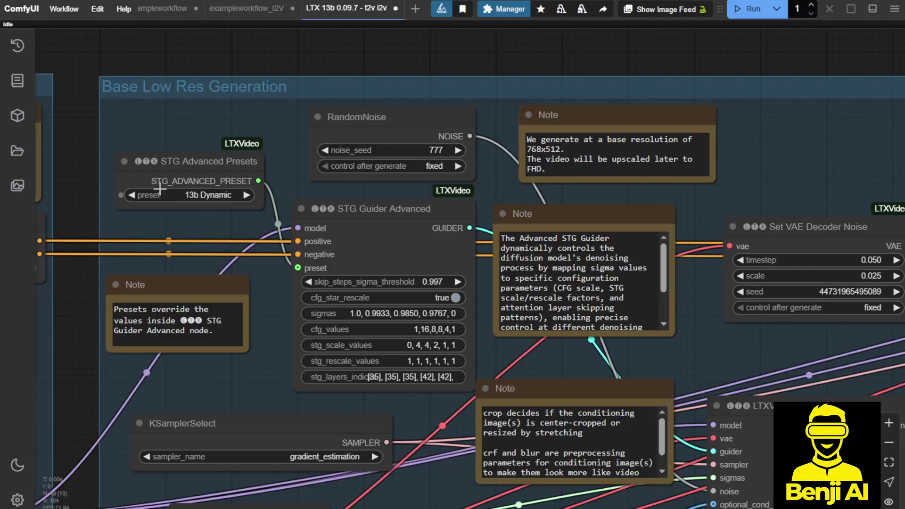
Back in the ComfyUI workflow, examine the STG Advanced Presets, Unet Loader (GGUF) and LTXV Base Sampler nodes
{"action": "left_click", "coordinate": [171, 164]}
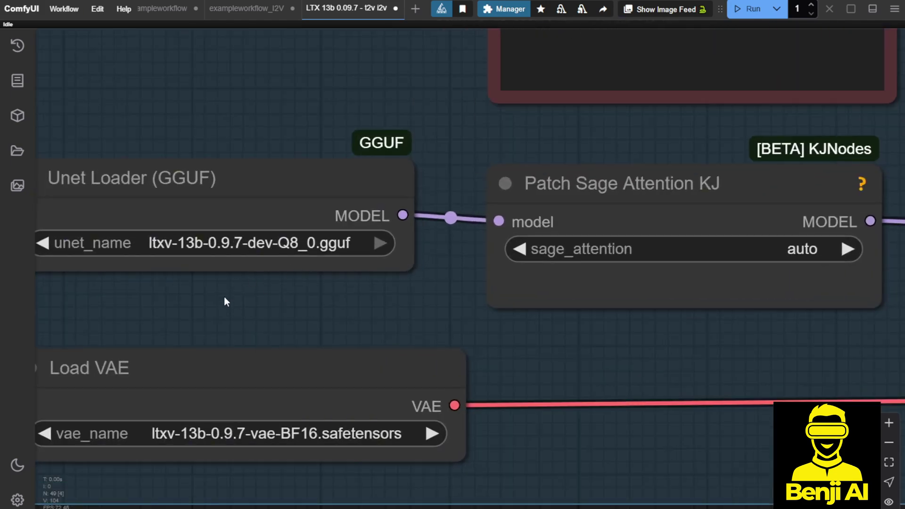
{"action": "scroll", "coordinate": [278, 342], "scroll_direction": "down", "scroll_amount": 3}
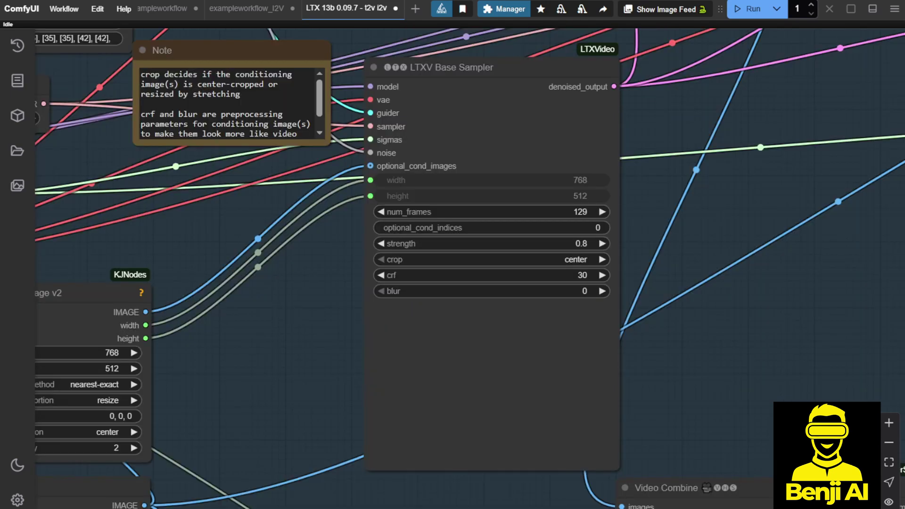
{"action": "scroll", "coordinate": [296, 267], "scroll_direction": "down", "scroll_amount": 2}
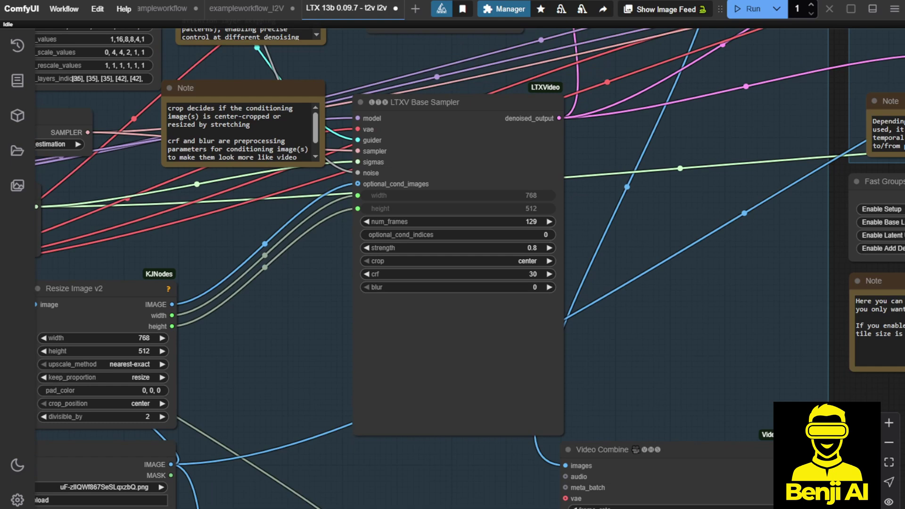
{"action": "left_click_drag", "start_coordinate": [310, 279], "coordinate": [159, 341]}
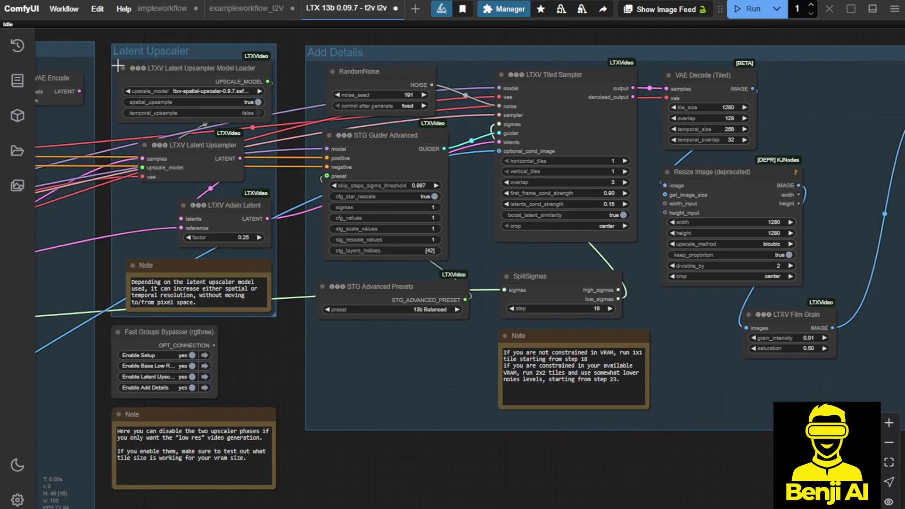
Widen the LTXV Latent Upsampler Model Loader node in the Latent Upscaler group to fit its full upscale_model file name
{"action": "scroll", "coordinate": [169, 55], "scroll_direction": "up", "scroll_amount": 9}
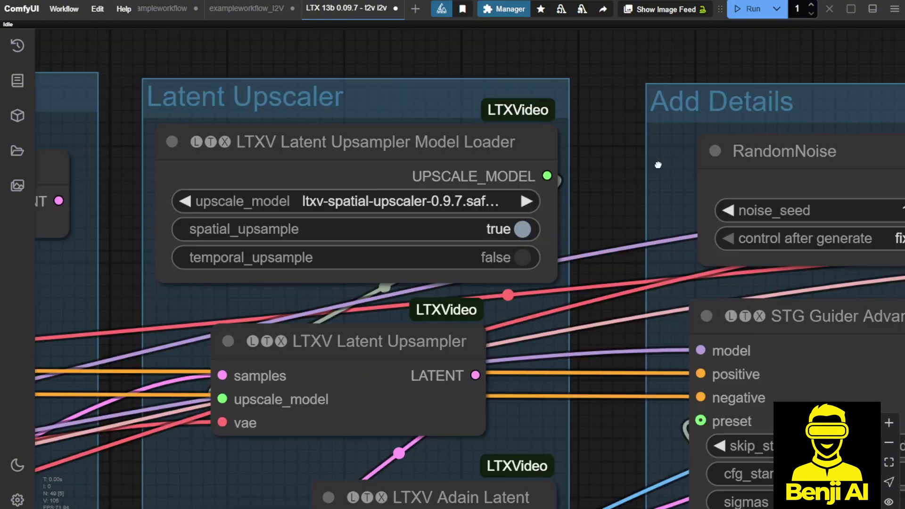
{"action": "left_click_drag", "start_coordinate": [483, 98], "coordinate": [597, 97]}
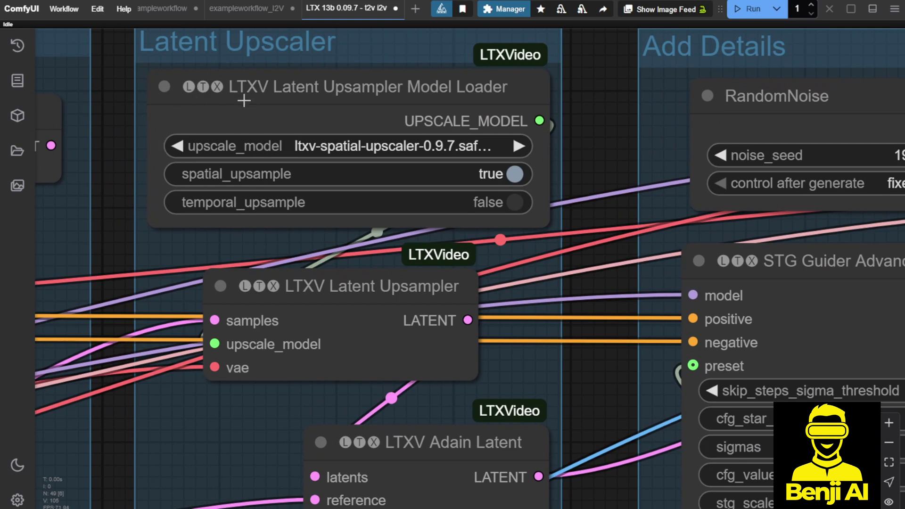
{"action": "left_click_drag", "start_coordinate": [545, 207], "coordinate": [644, 207]}
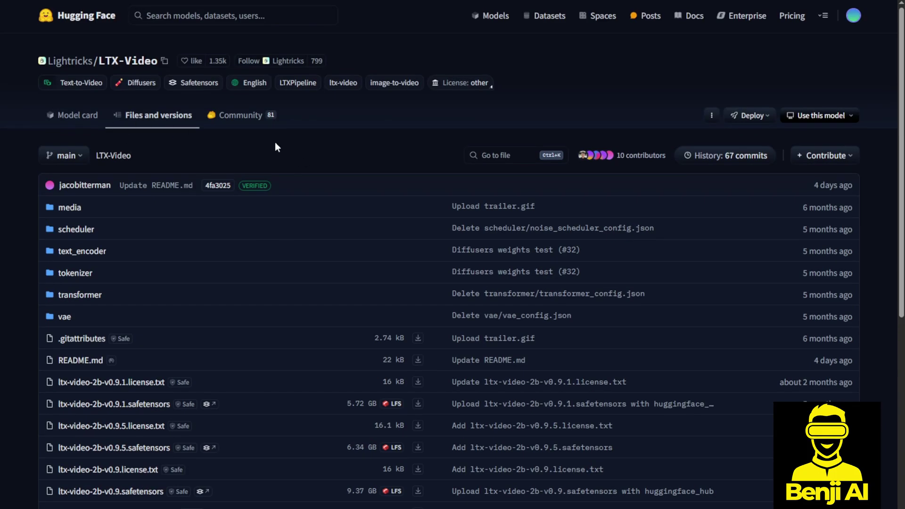
In the Lightricks/LTX-Video files on Hugging Face, locate and highlight the ltxv-spatial-upscaler-0.9.7 and ltxv-temporal-upscaler-0.9.7 safetensors
{"action": "scroll", "coordinate": [277, 144], "scroll_direction": "down", "scroll_amount": 7}
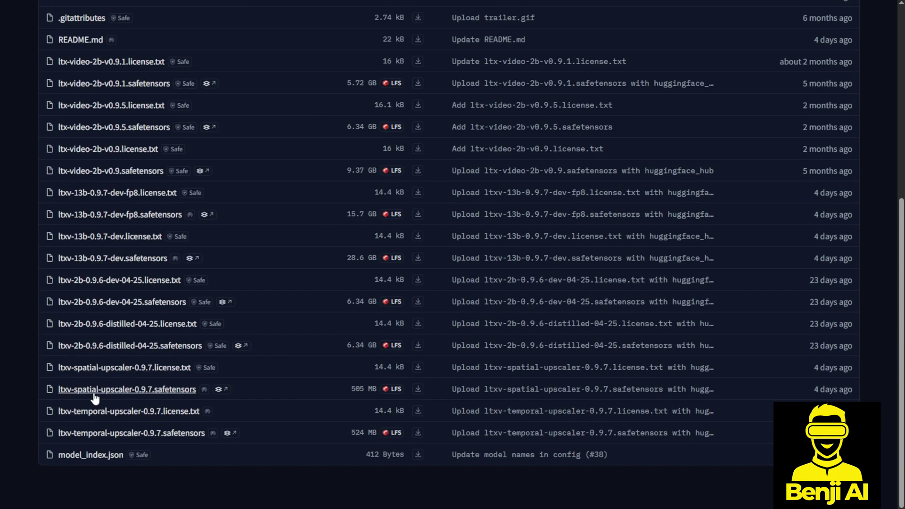
{"action": "left_click_drag", "start_coordinate": [282, 399], "coordinate": [26, 399]}
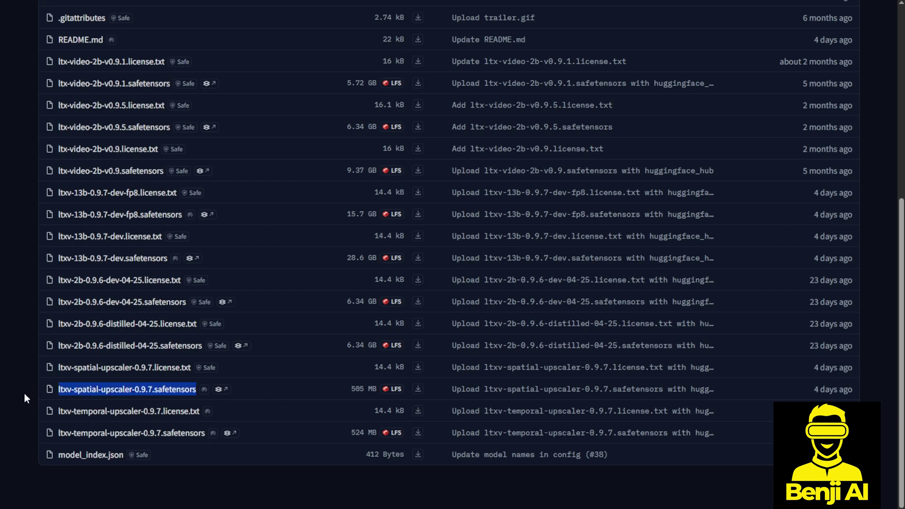
{"action": "left_click_drag", "start_coordinate": [264, 437], "coordinate": [56, 438]}
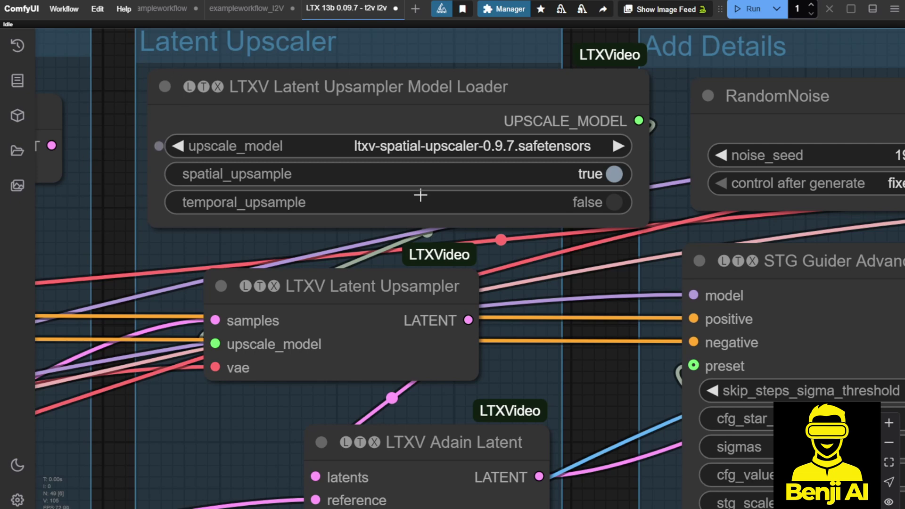
Set the LTXV Latent Upsampler Model Loader to ltxv-temporal-upscaler-0.9.7.safetensors, with temporal_upsample true and spatial_upsample false
{"action": "left_click_drag", "start_coordinate": [417, 88], "coordinate": [378, 104]}
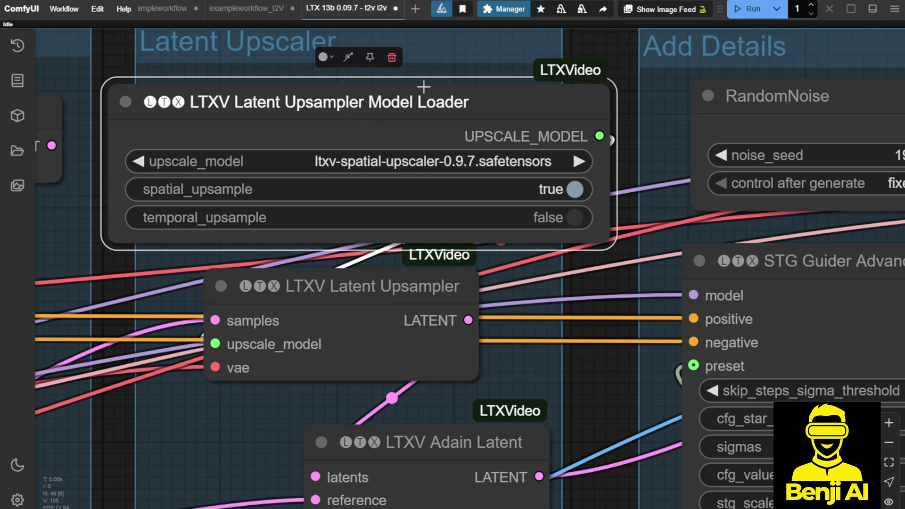
{"action": "left_click", "coordinate": [418, 161]}
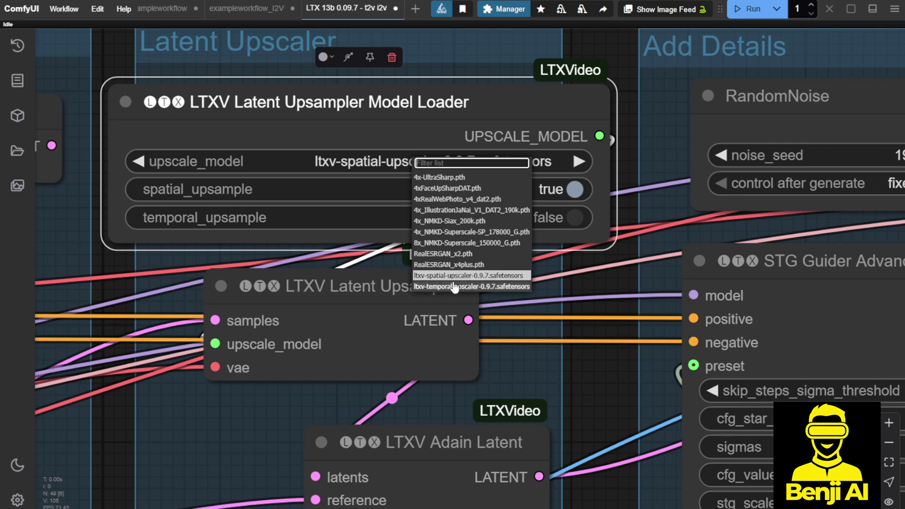
{"action": "left_click", "coordinate": [498, 287]}
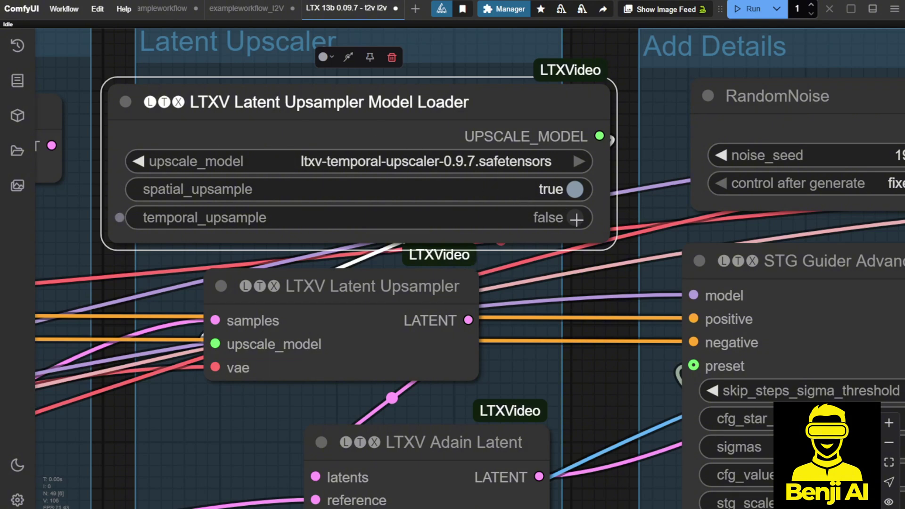
{"action": "left_click", "coordinate": [575, 218]}
{"action": "left_click", "coordinate": [575, 189]}
{"action": "left_click", "coordinate": [573, 335]}
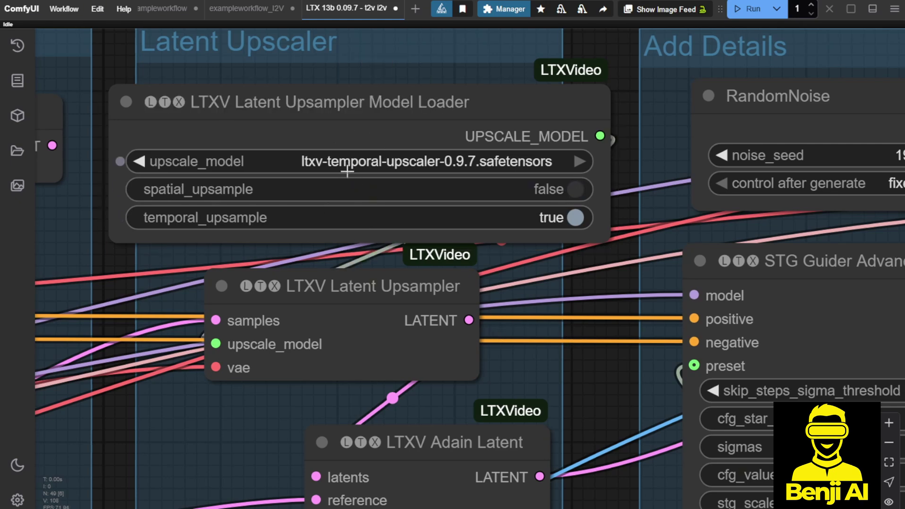
Return the upsampler model loader to ltxv-spatial-upscaler-0.9.7.safetensors, with spatial_upsample true and temporal_upsample false
{"action": "left_click", "coordinate": [460, 161]}
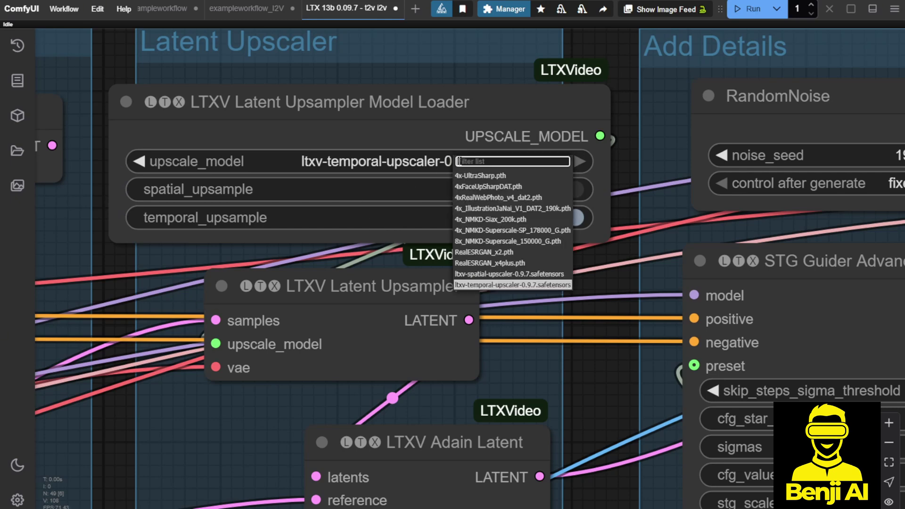
{"action": "left_click", "coordinate": [474, 274]}
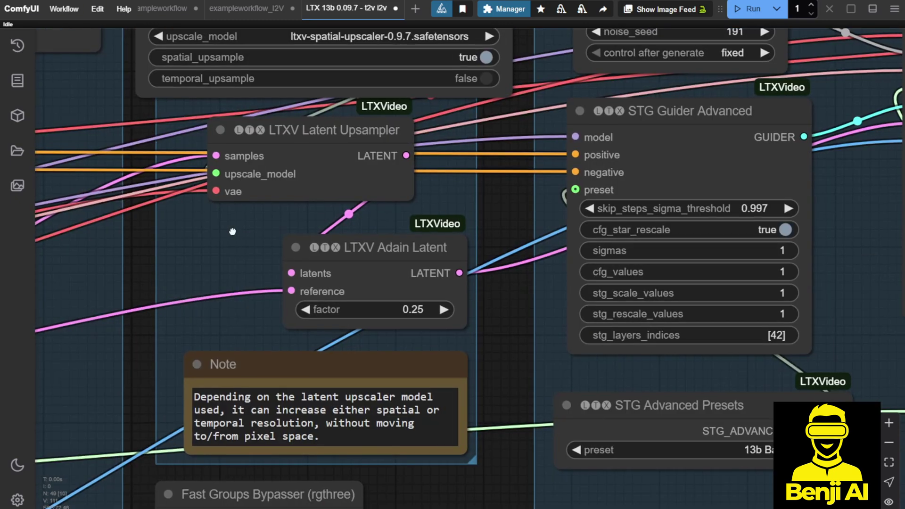
Inspect the LTXV Latent Upsampler and LTXV Adain Latent nodes and their connections in the Latent Upscaler group
{"action": "left_click_drag", "start_coordinate": [233, 231], "coordinate": [230, 236]}
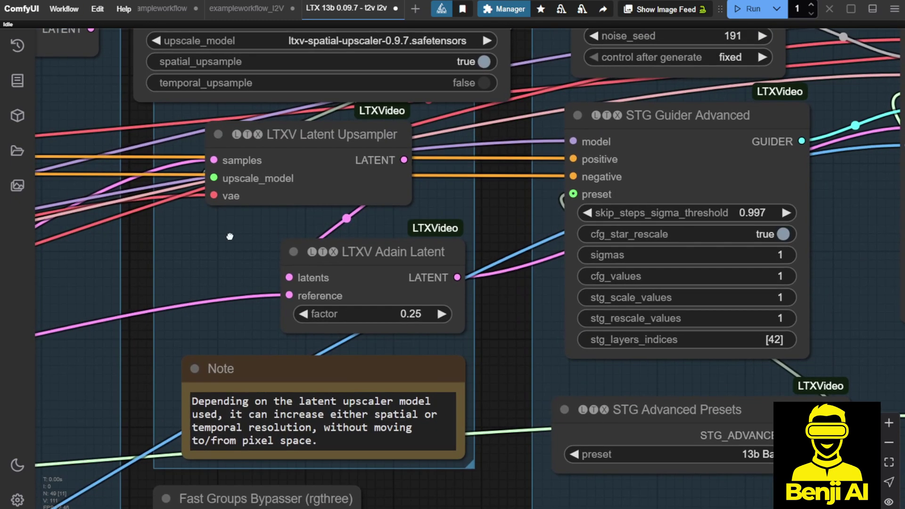
{"action": "left_click", "coordinate": [299, 157]}
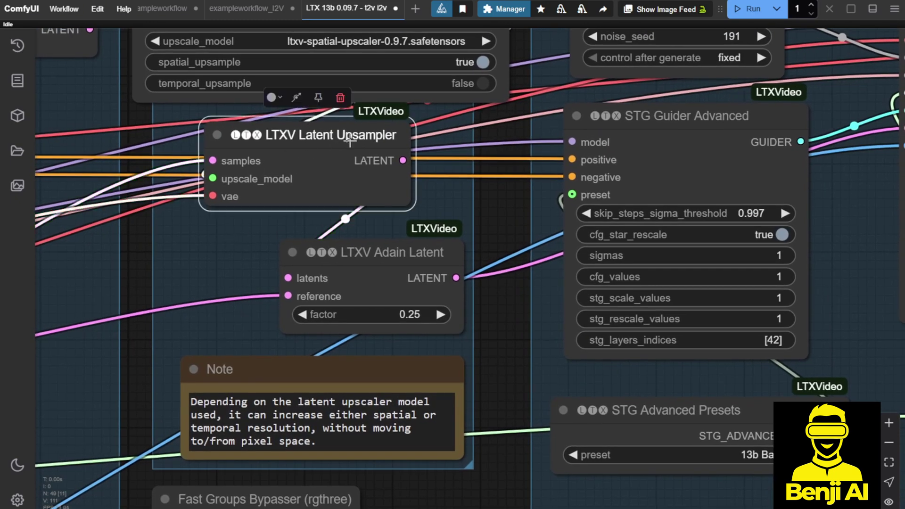
{"action": "left_click", "coordinate": [352, 271]}
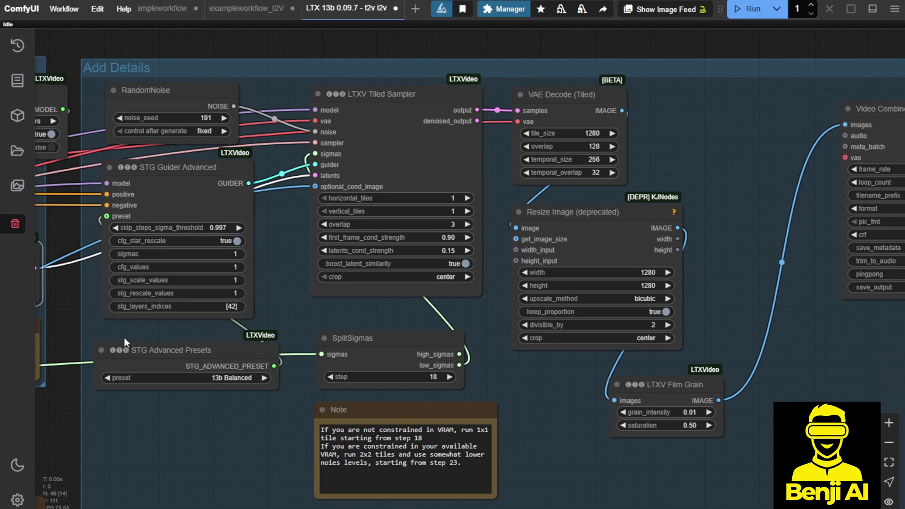
Move the STG Guider Advanced and STG Advanced Presets nodes slightly lower in the Add Details group
{"action": "left_click_drag", "start_coordinate": [195, 173], "coordinate": [196, 192]}
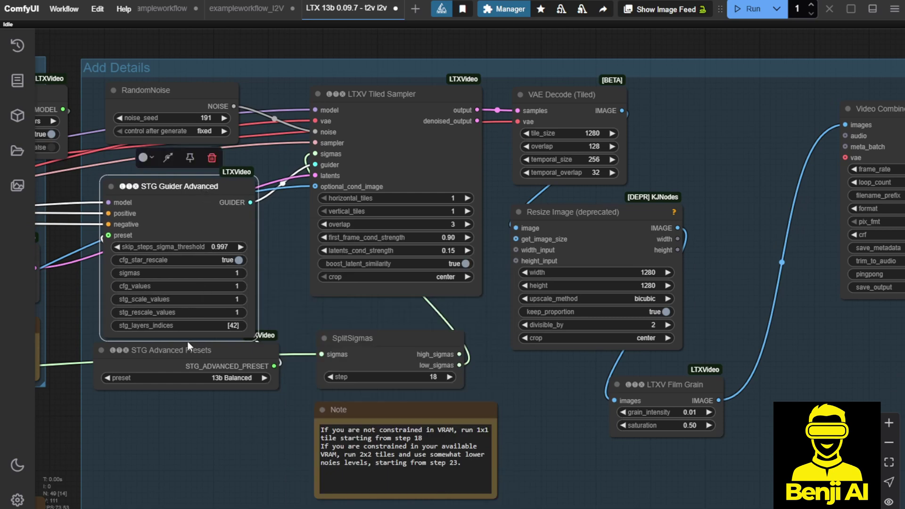
{"action": "left_click_drag", "start_coordinate": [188, 347], "coordinate": [183, 375]}
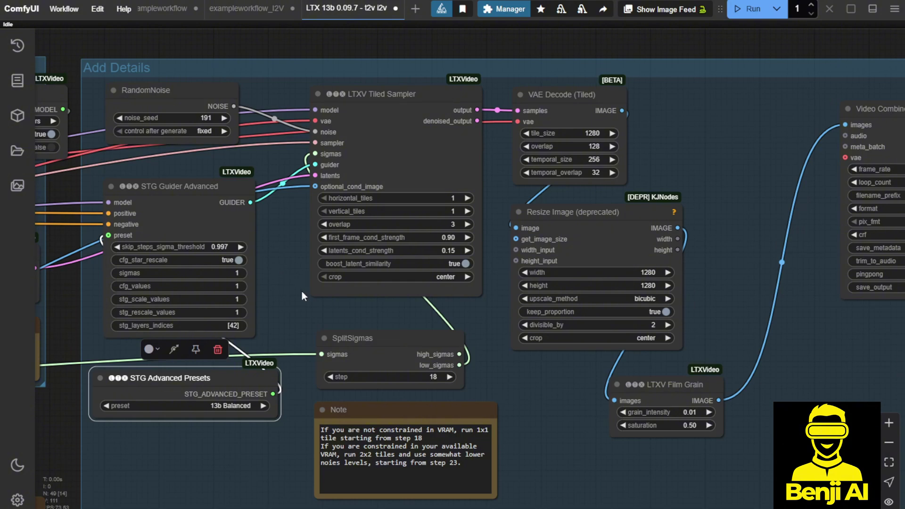
Examine the LTXV Tiled Sampler and STG Guider Advanced settings and connections in the Add Details group
{"action": "scroll", "coordinate": [473, 194], "scroll_direction": "up", "scroll_amount": 3}
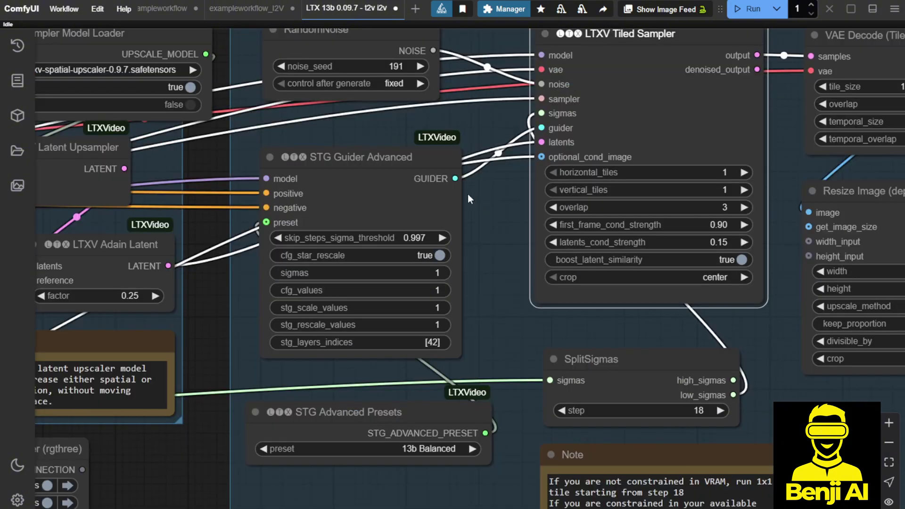
{"action": "scroll", "coordinate": [465, 243], "scroll_direction": "down", "scroll_amount": 1}
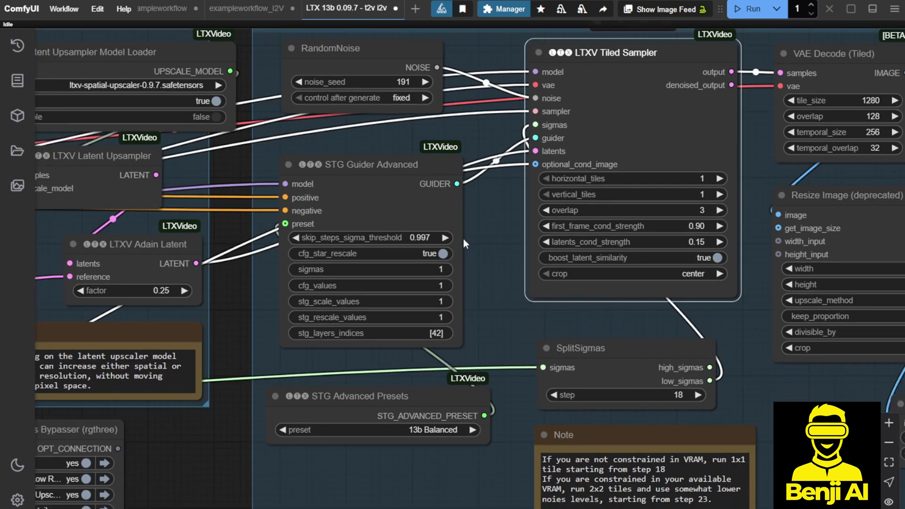
{"action": "left_click", "coordinate": [345, 166]}
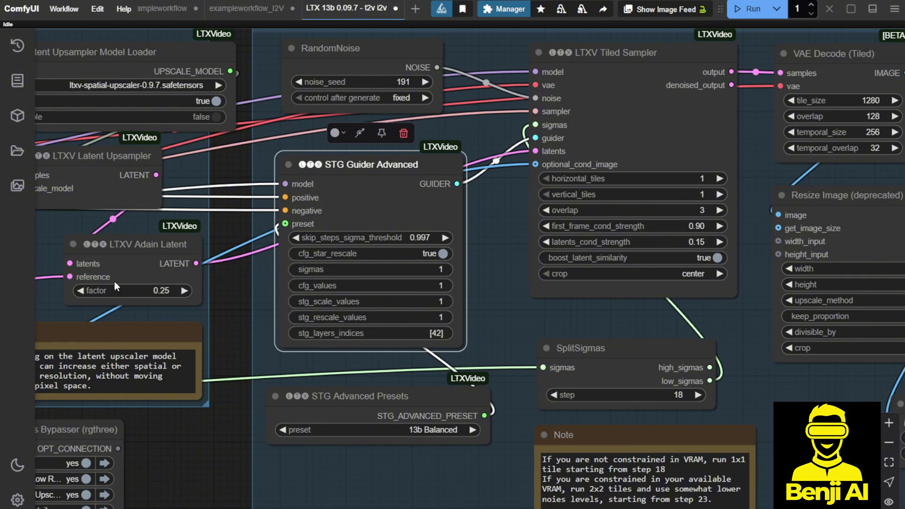
{"action": "scroll", "coordinate": [175, 292], "scroll_direction": "down", "scroll_amount": 2}
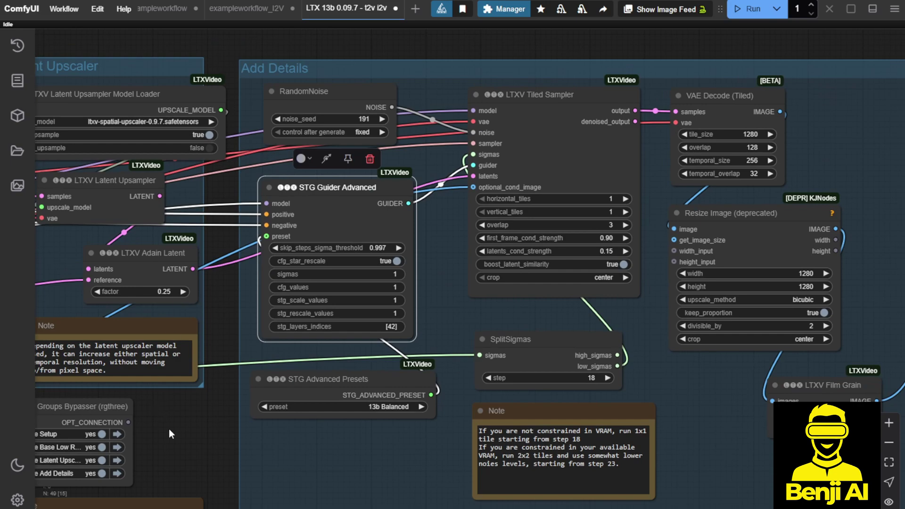
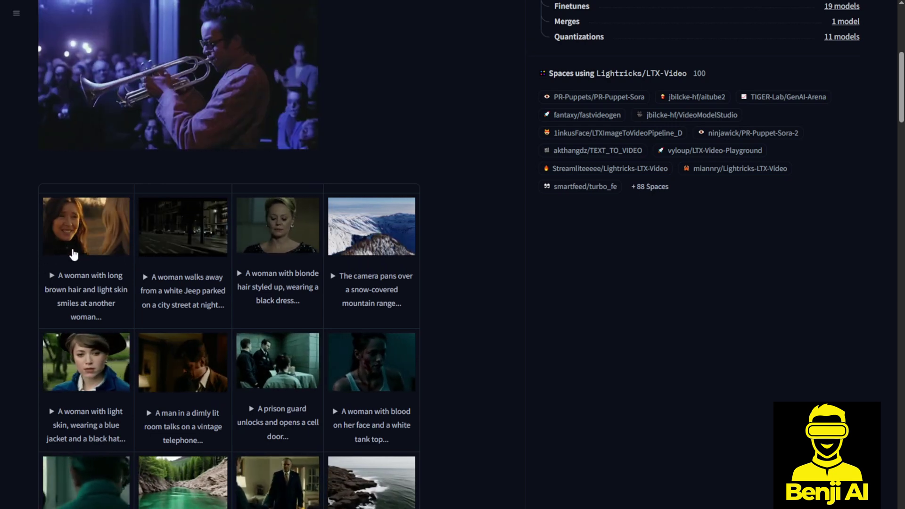
On the Lightricks/LTX-Video model card, expand the four first-row example videos' prompts and read their full descriptions
{"action": "left_click", "coordinate": [52, 276]}
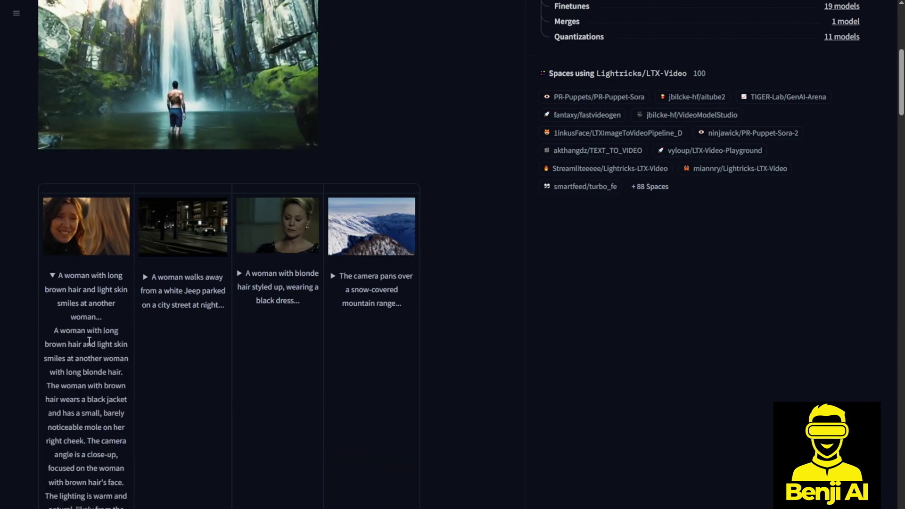
{"action": "scroll", "coordinate": [32, 160], "scroll_direction": "down", "scroll_amount": 2}
{"action": "left_click", "coordinate": [145, 167]}
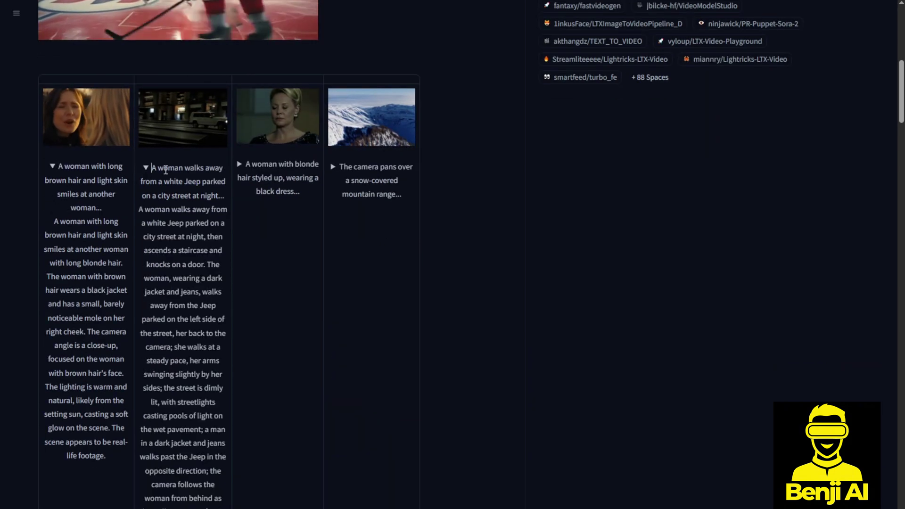
{"action": "left_click", "coordinate": [240, 165]}
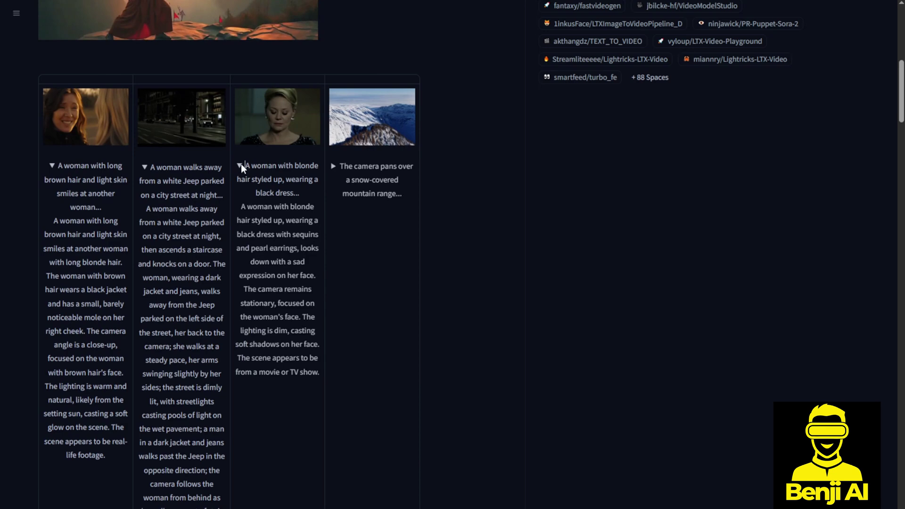
{"action": "left_click", "coordinate": [333, 165]}
{"action": "scroll", "coordinate": [56, 257], "scroll_direction": "down", "scroll_amount": 2}
{"action": "scroll", "coordinate": [55, 257], "scroll_direction": "down", "scroll_amount": 3}
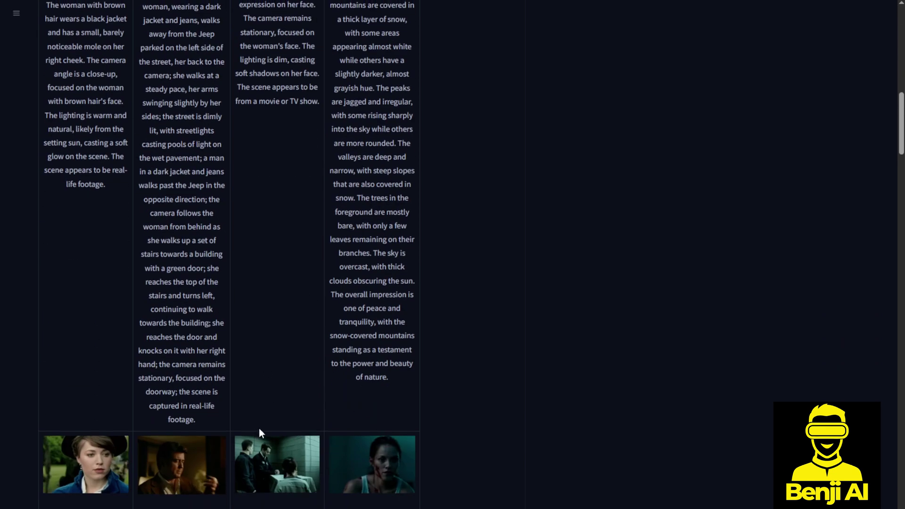
{"action": "scroll", "coordinate": [158, 361], "scroll_direction": "down", "scroll_amount": 2}
{"action": "scroll", "coordinate": [158, 363], "scroll_direction": "down", "scroll_amount": 3}
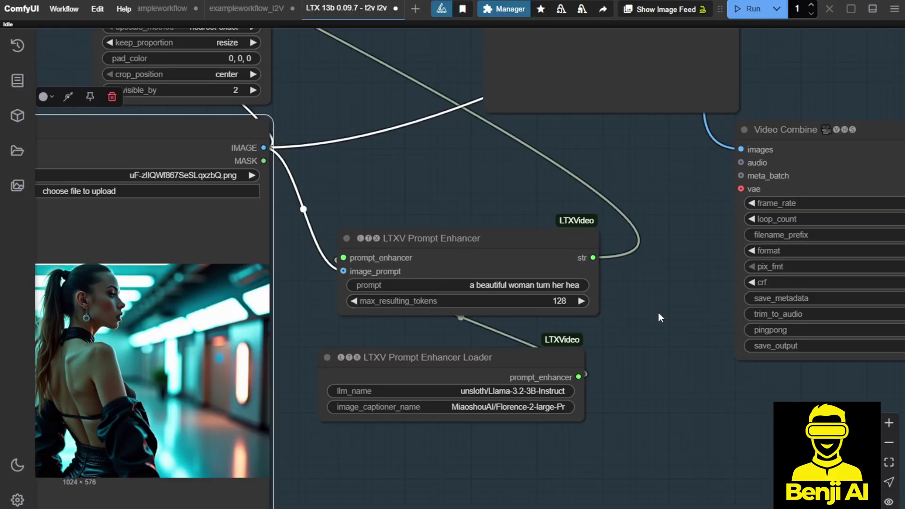
Examine the Load Image node's link to the LTXV Prompt Enhancer and read the enhancer's full prompt text
{"action": "scroll", "coordinate": [142, 283], "scroll_direction": "left", "scroll_amount": 4}
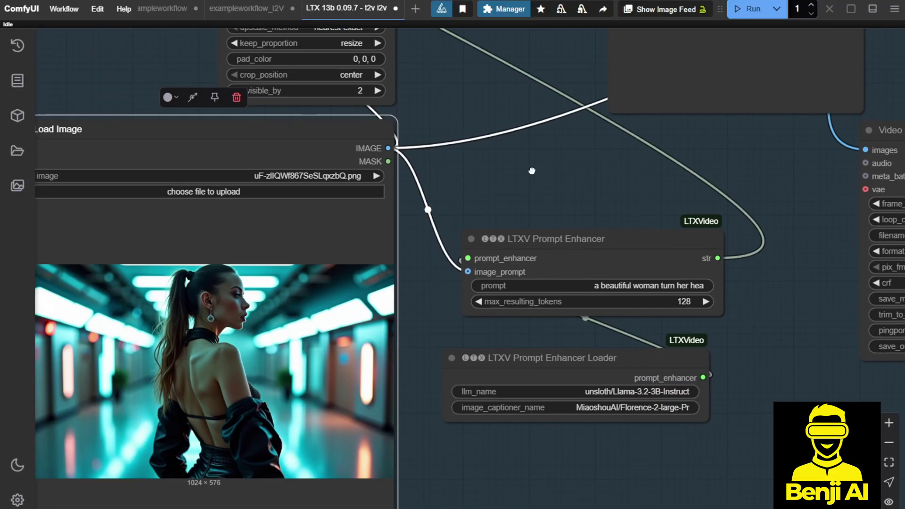
{"action": "scroll", "coordinate": [469, 331], "scroll_direction": "down", "scroll_amount": 3}
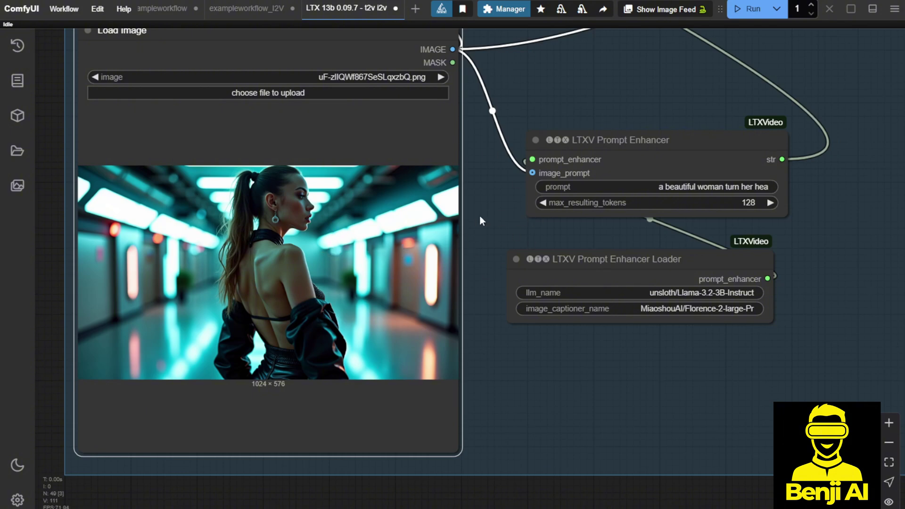
{"action": "left_click_drag", "start_coordinate": [498, 197], "coordinate": [455, 226]}
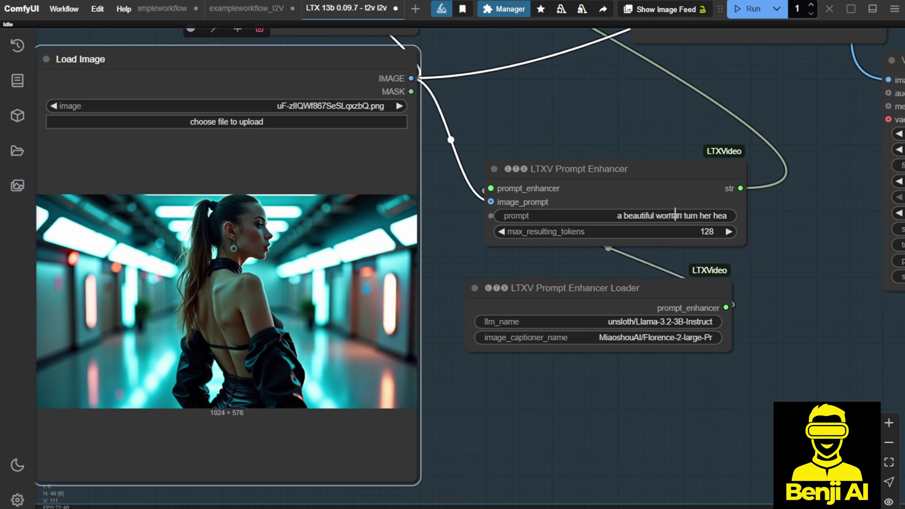
{"action": "left_click", "coordinate": [630, 215]}
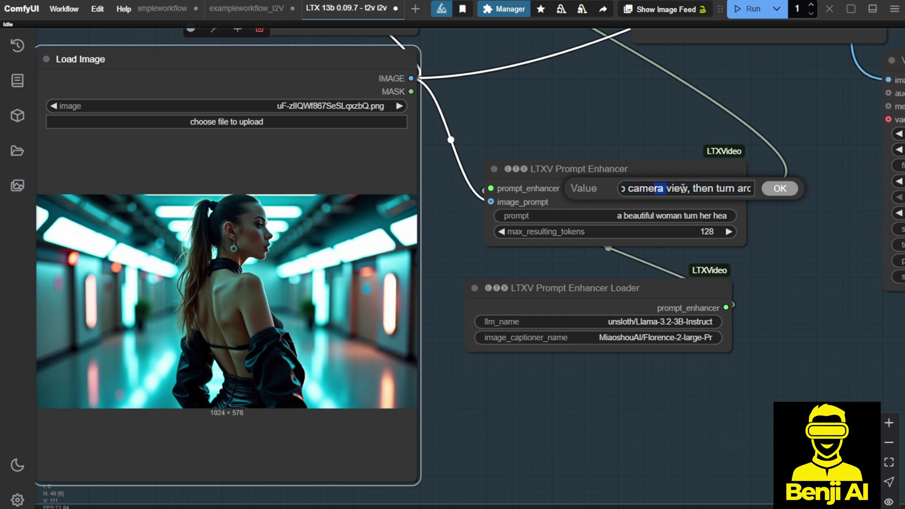
{"action": "key", "text": "Return"}
{"action": "scroll", "coordinate": [660, 250], "scroll_direction": "up", "scroll_amount": 3}
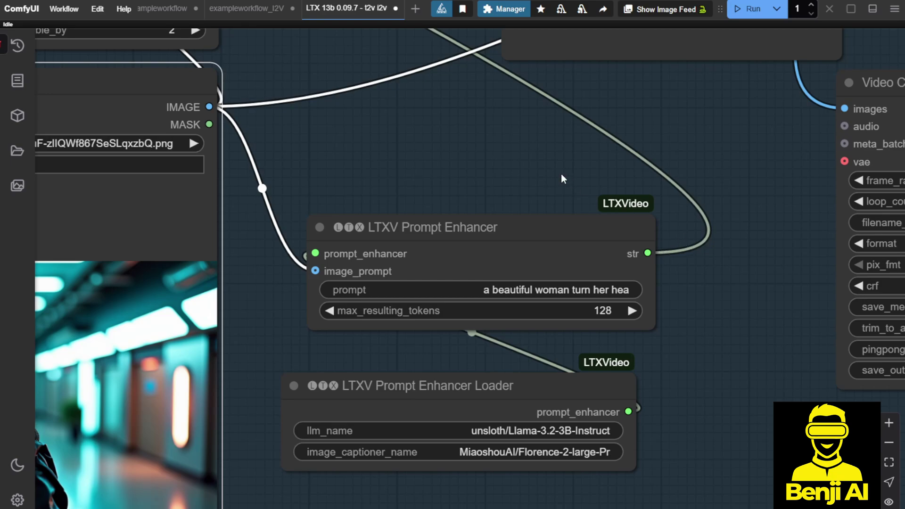
Trace the LTXV Prompt Enhancer's str output to the text input of the CLIP Text Encode (Positive Prompt) node
{"action": "left_click_drag", "start_coordinate": [562, 179], "coordinate": [593, 398]}
{"action": "scroll", "coordinate": [546, 367], "scroll_direction": "down", "scroll_amount": 4}
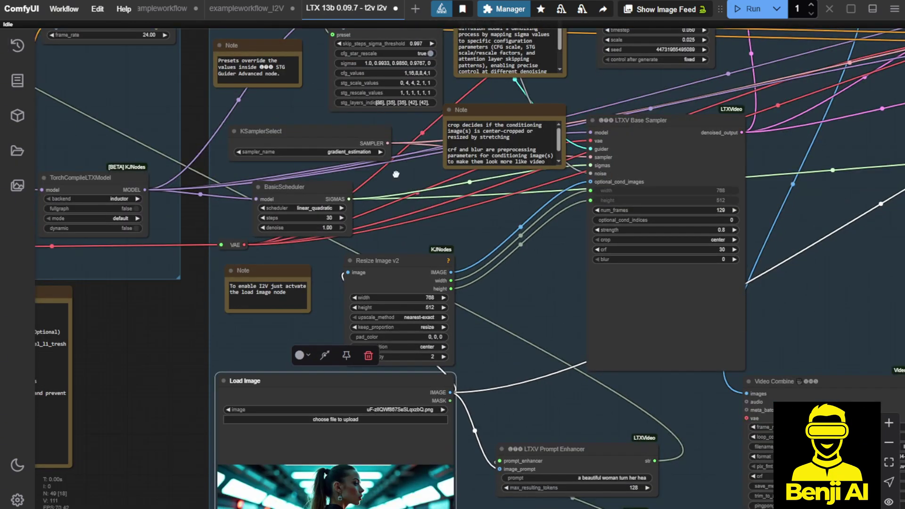
{"action": "left_click_drag", "start_coordinate": [396, 175], "coordinate": [492, 181]}
{"action": "scroll", "coordinate": [490, 179], "scroll_direction": "up", "scroll_amount": 6}
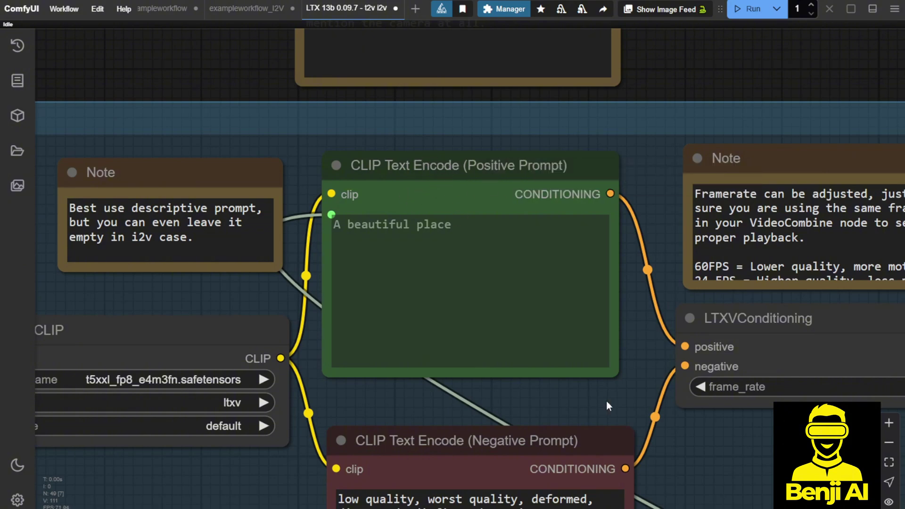
Run the image-to-video workflow with the enhanced prompt
{"action": "scroll", "coordinate": [606, 401], "scroll_direction": "down", "scroll_amount": 9}
{"action": "left_click_drag", "start_coordinate": [693, 424], "coordinate": [425, 127]}
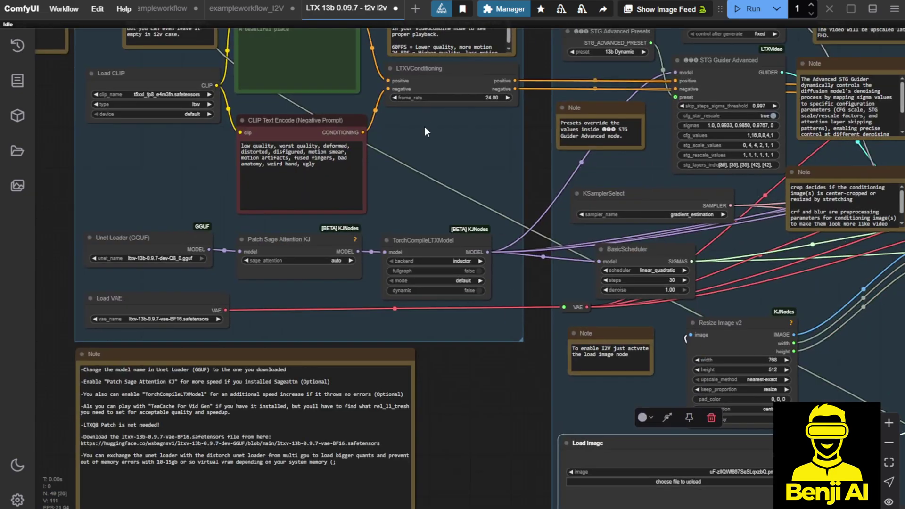
{"action": "scroll", "coordinate": [430, 199], "scroll_direction": "down", "scroll_amount": 3}
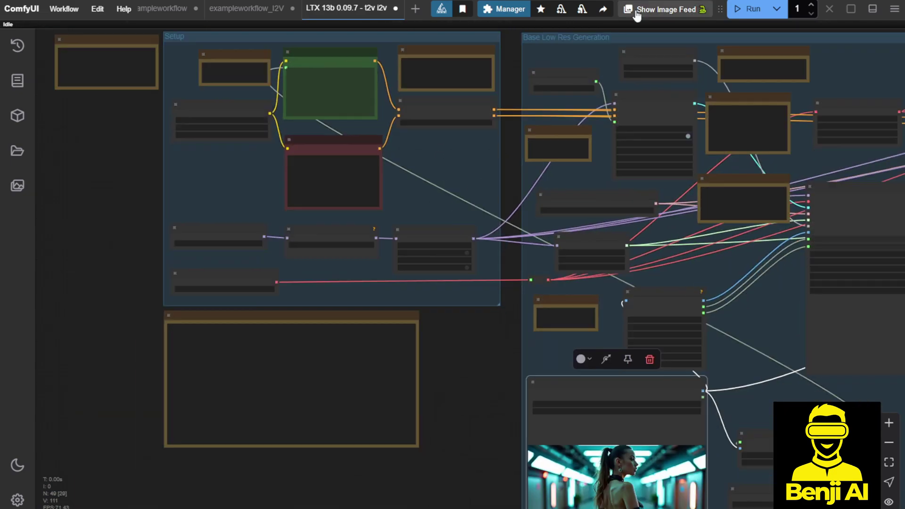
{"action": "left_click", "coordinate": [747, 9]}
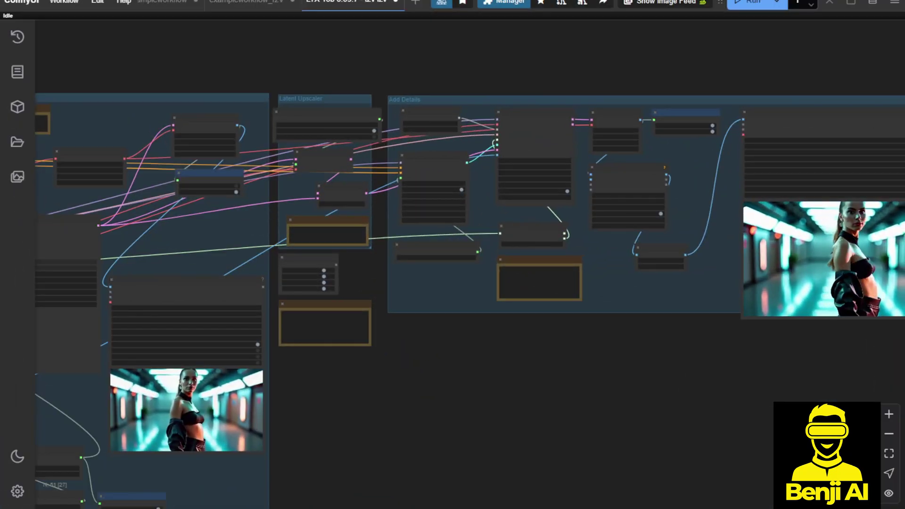
Review the low-res video in the Base Low Res Generation group along with its Base Sampler and Resize Image settings
{"action": "left_click_drag", "start_coordinate": [595, 343], "coordinate": [797, 150]}
{"action": "scroll", "coordinate": [418, 174], "scroll_direction": "up", "scroll_amount": 3}
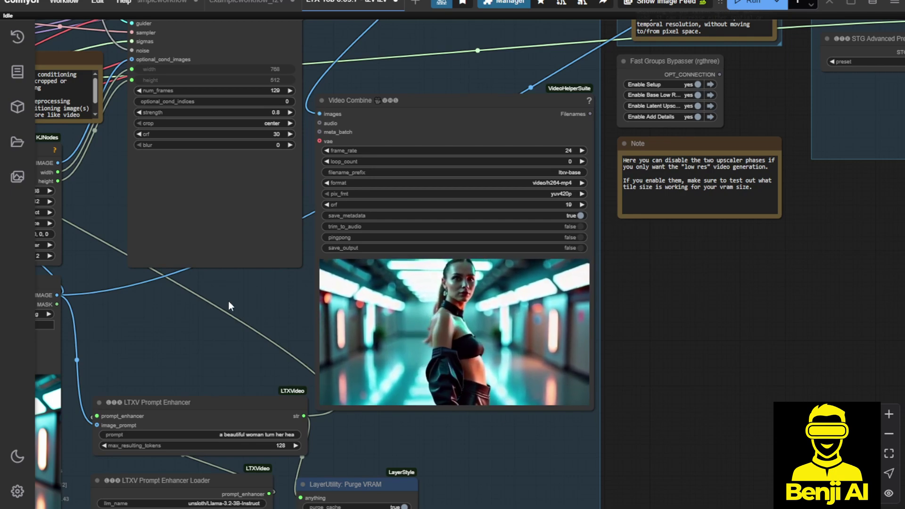
{"action": "left_click_drag", "start_coordinate": [228, 302], "coordinate": [299, 381]}
{"action": "scroll", "coordinate": [87, 373], "scroll_direction": "up", "scroll_amount": 2}
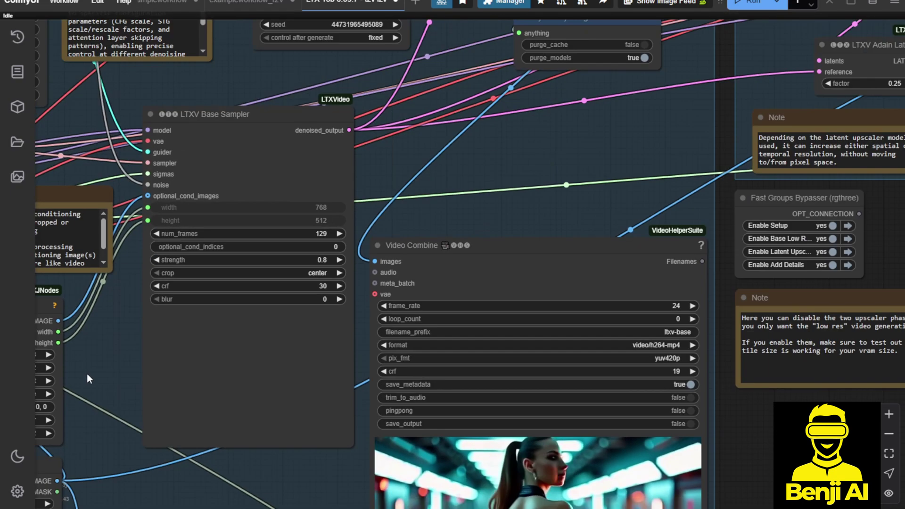
{"action": "left_click_drag", "start_coordinate": [96, 372], "coordinate": [202, 206]}
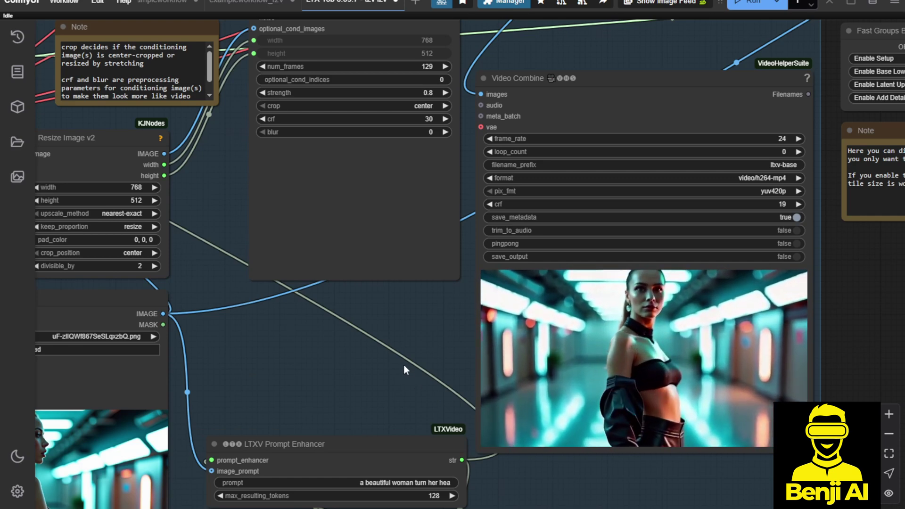
{"action": "left_click_drag", "start_coordinate": [404, 366], "coordinate": [293, 364]}
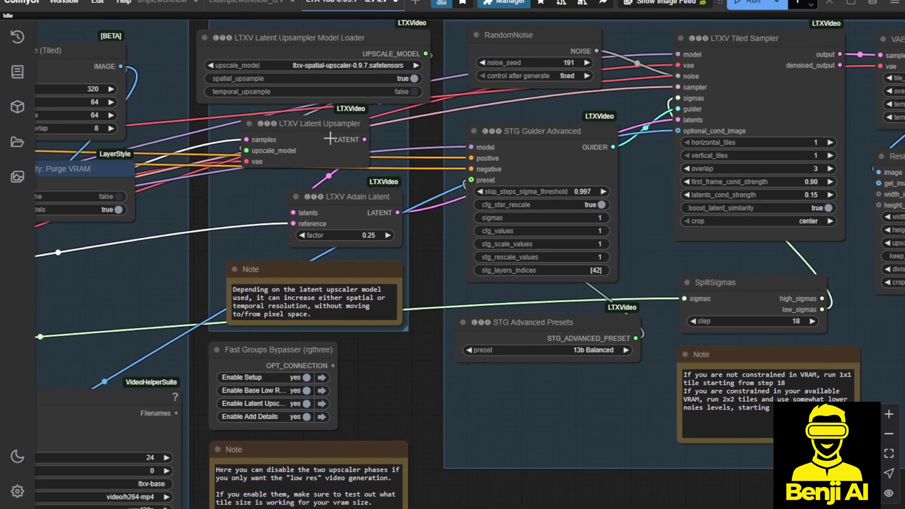
Inspect the LTXV Latent Upsampler Model Loader and its connection in the Latent Upscaler group
{"action": "scroll", "coordinate": [330, 138], "scroll_direction": "down", "scroll_amount": 1}
{"action": "scroll", "coordinate": [400, 130], "scroll_direction": "up", "scroll_amount": 2}
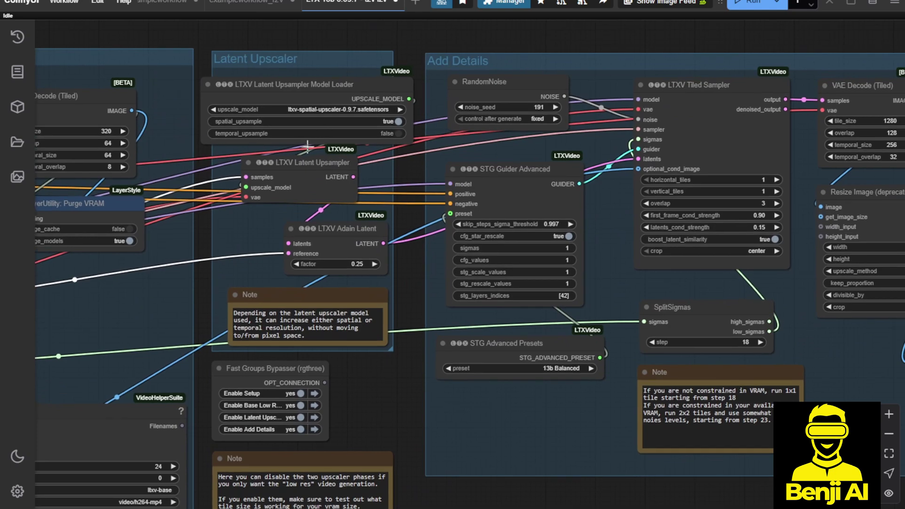
{"action": "left_click", "coordinate": [322, 100]}
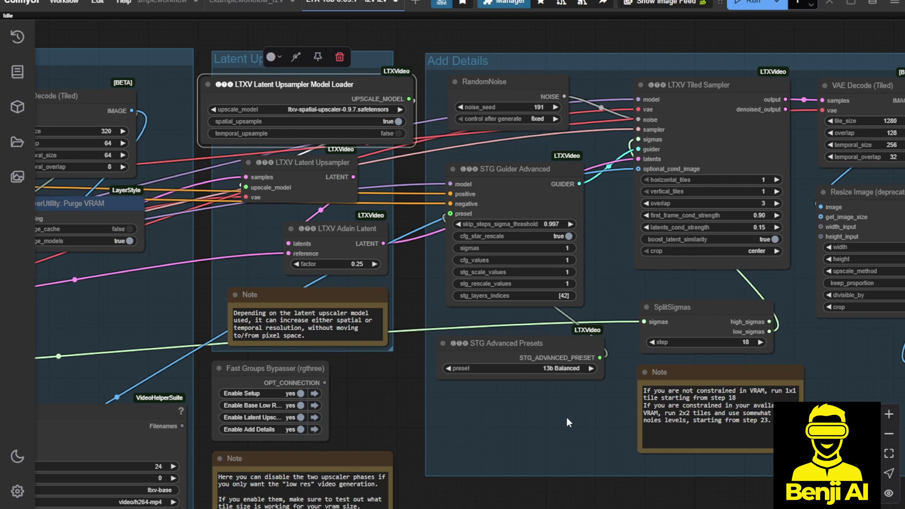
Examine the Add Details group from the LTXV Tiled Sampler through VAE Decode and Resize Image to the LTXV Film Grain node
{"action": "left_click_drag", "start_coordinate": [571, 432], "coordinate": [259, 423]}
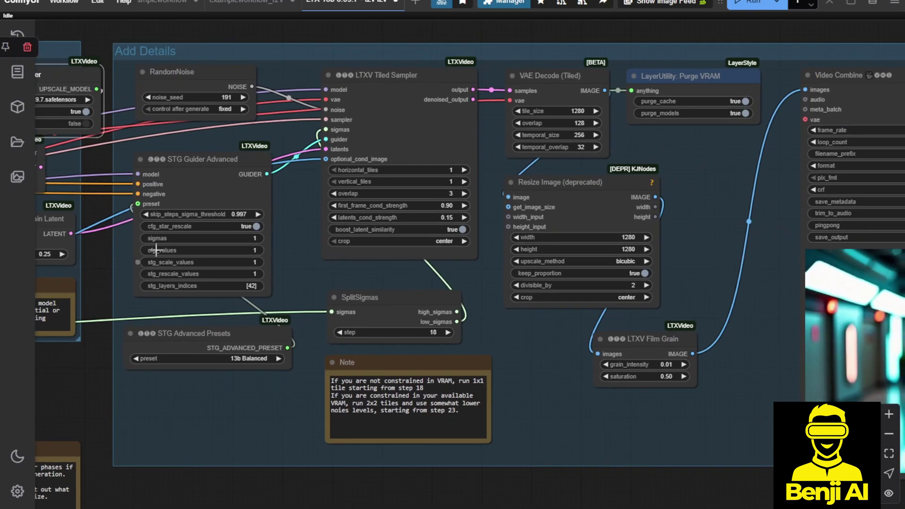
{"action": "scroll", "coordinate": [307, 189], "scroll_direction": "down", "scroll_amount": 2}
{"action": "left_click", "coordinate": [283, 85]}
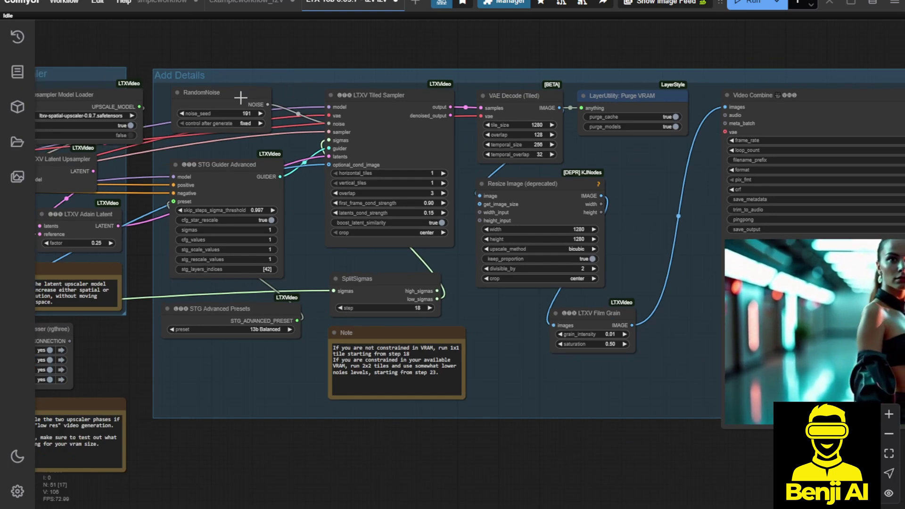
{"action": "left_click", "coordinate": [396, 104]}
{"action": "scroll", "coordinate": [369, 103], "scroll_direction": "up", "scroll_amount": 1}
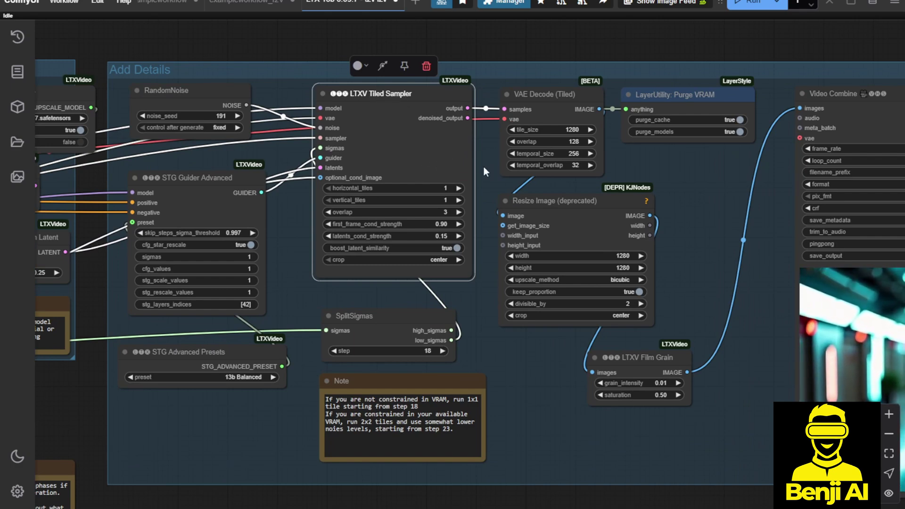
{"action": "scroll", "coordinate": [454, 18], "scroll_direction": "up", "scroll_amount": 2}
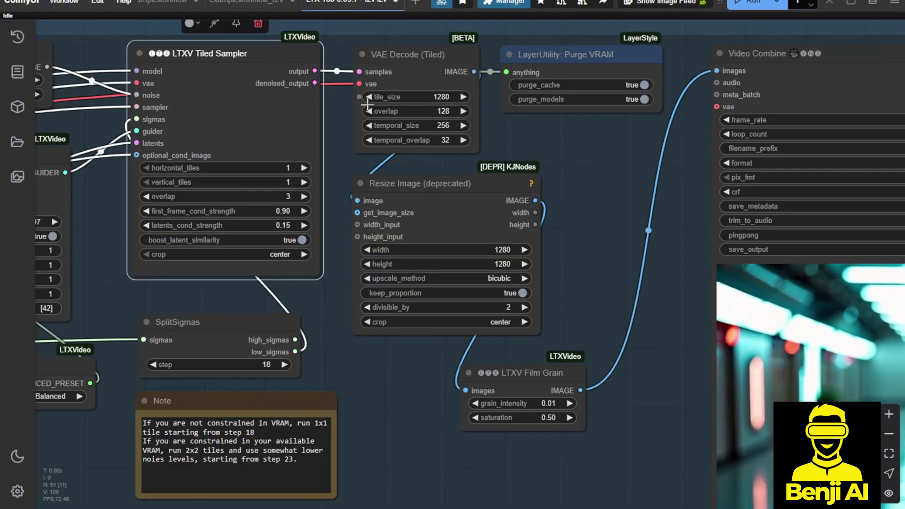
{"action": "left_click_drag", "start_coordinate": [196, 297], "coordinate": [338, 294]}
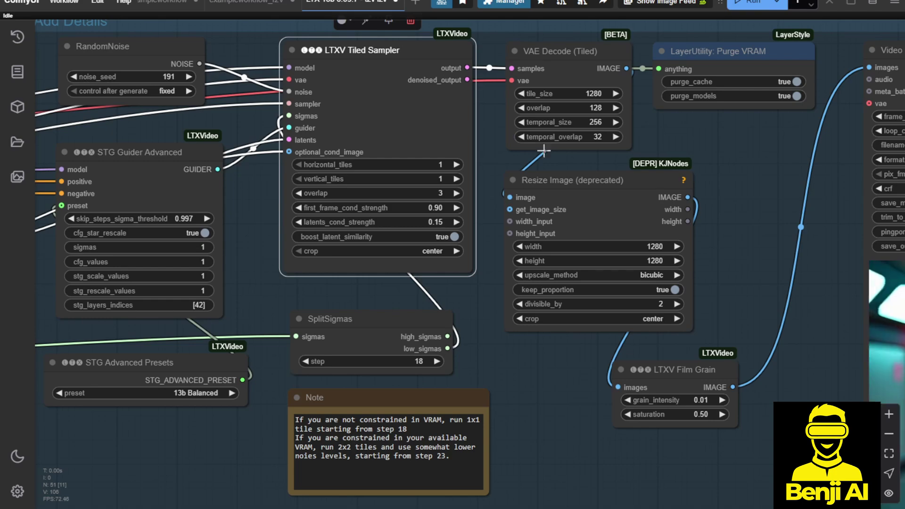
Place the base and HD Video Combine nodes side by side below the Add Details group
{"action": "scroll", "coordinate": [702, 205], "scroll_direction": "down", "scroll_amount": 3}
{"action": "left_click_drag", "start_coordinate": [728, 284], "coordinate": [369, 192]}
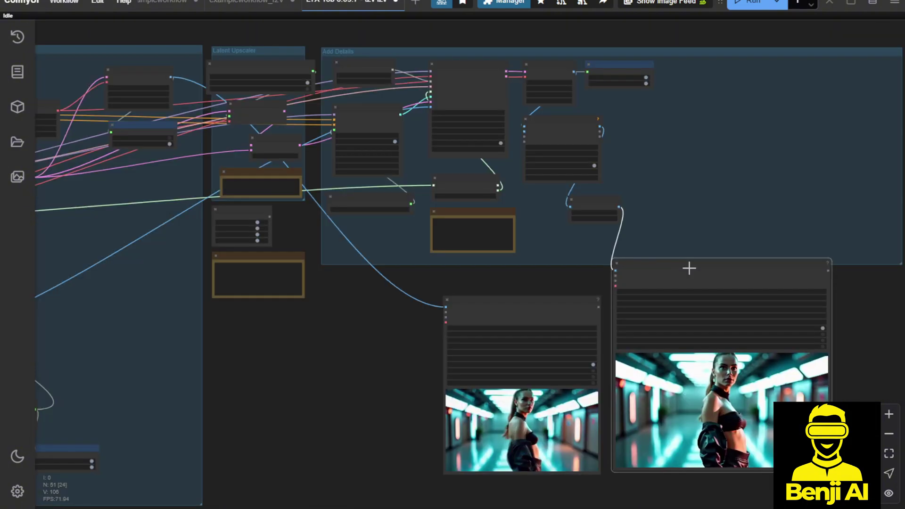
{"action": "left_click_drag", "start_coordinate": [574, 289], "coordinate": [460, 121]}
Compare the ltxv-base and ltxv-hd video previews side by side, checking the face, clothing and background detail up close
{"action": "scroll", "coordinate": [461, 122], "scroll_direction": "up", "scroll_amount": 10}
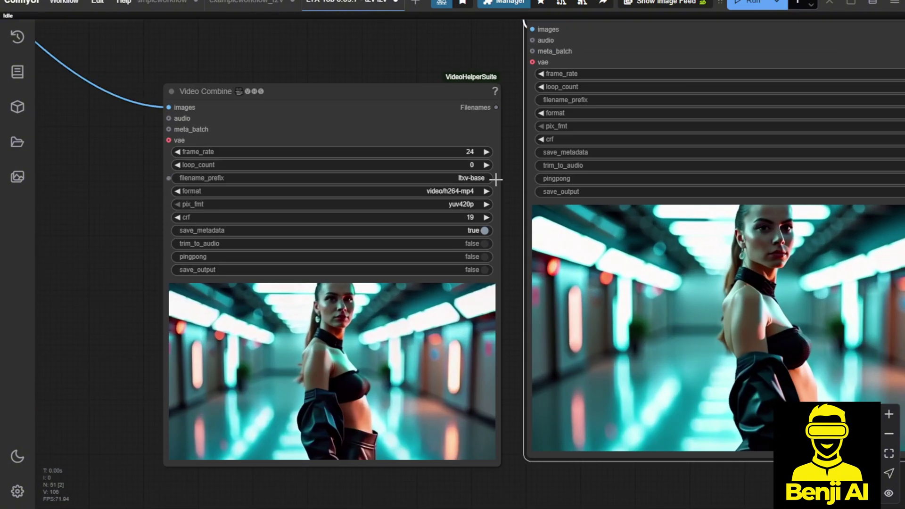
{"action": "left_click_drag", "start_coordinate": [496, 179], "coordinate": [413, 142]}
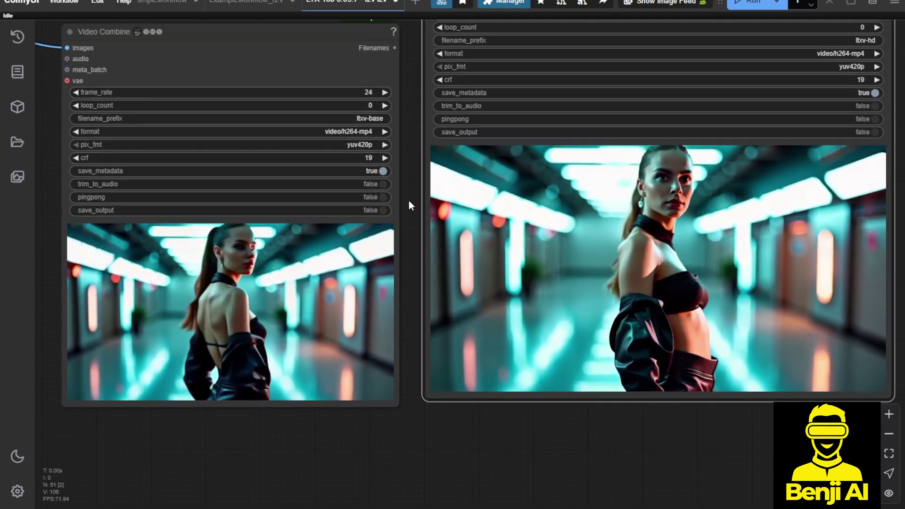
{"action": "left_click", "coordinate": [226, 44]}
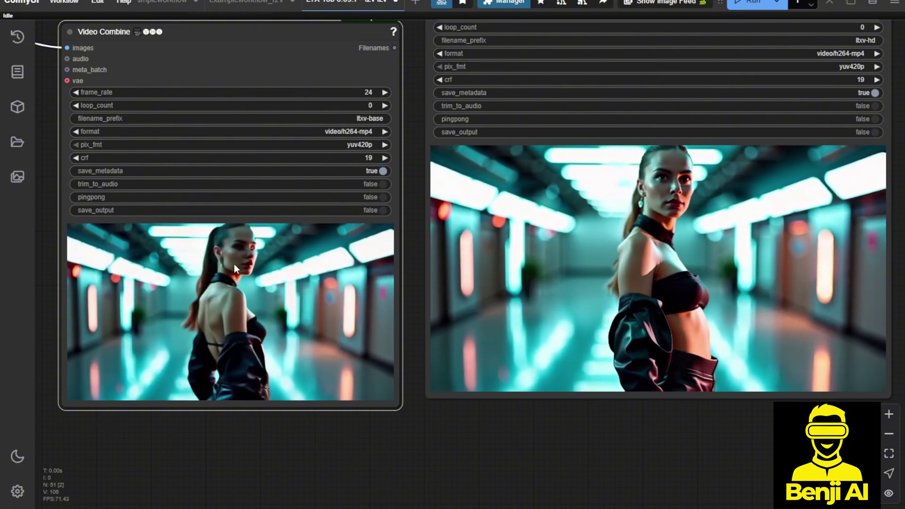
{"action": "scroll", "coordinate": [565, 338], "scroll_direction": "up", "scroll_amount": 3}
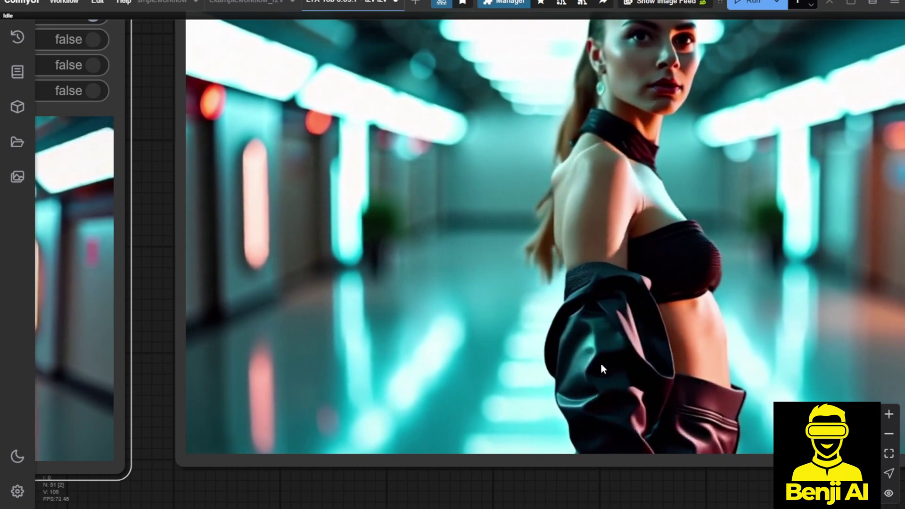
{"action": "scroll", "coordinate": [634, 363], "scroll_direction": "down", "scroll_amount": 1}
{"action": "scroll", "coordinate": [634, 363], "scroll_direction": "down", "scroll_amount": 3}
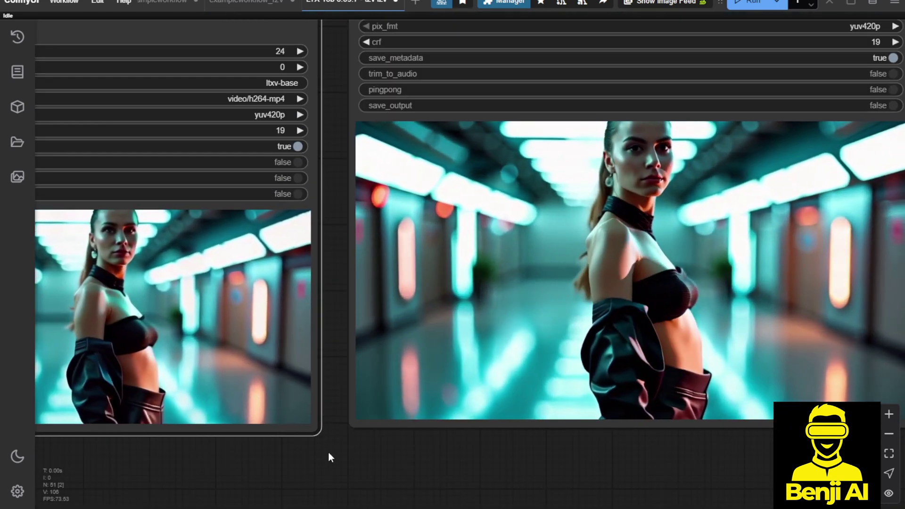
{"action": "left_click_drag", "start_coordinate": [335, 460], "coordinate": [536, 415]}
{"action": "scroll", "coordinate": [415, 396], "scroll_direction": "up", "scroll_amount": 2}
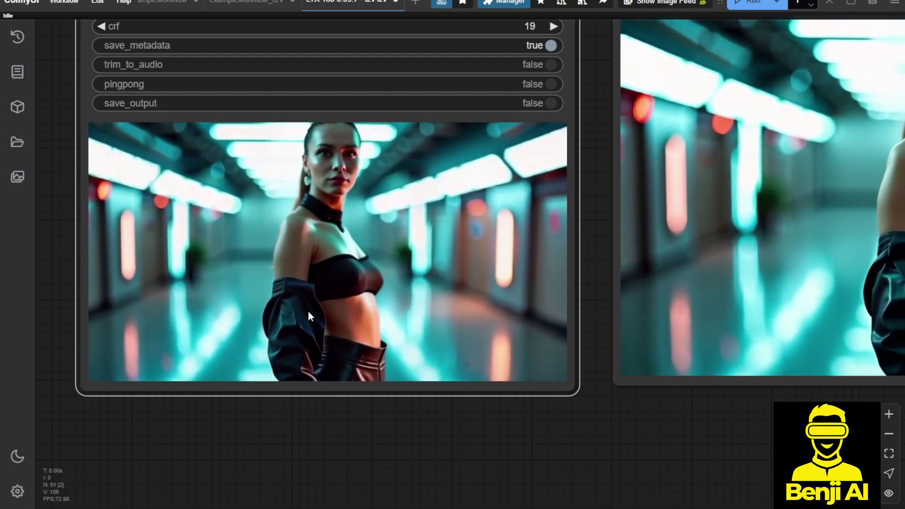
{"action": "scroll", "coordinate": [472, 415], "scroll_direction": "down", "scroll_amount": 2}
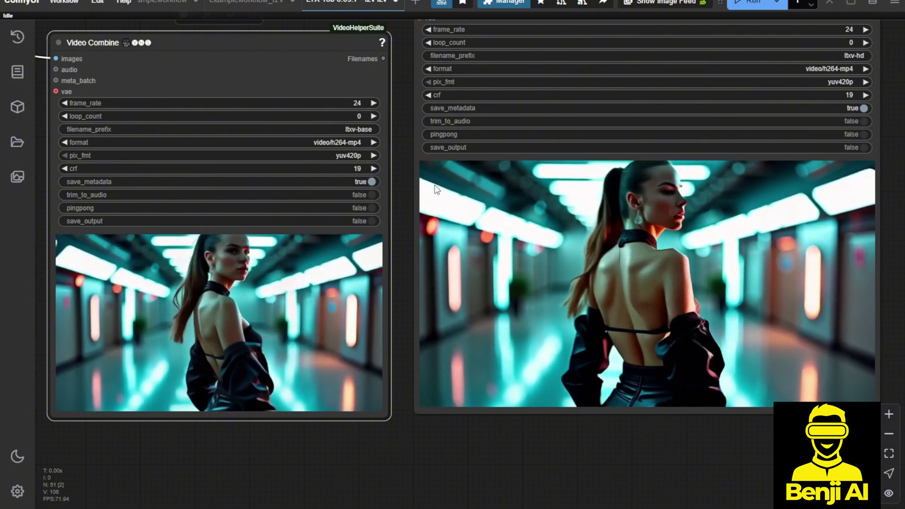
{"action": "left_click", "coordinate": [637, 232]}
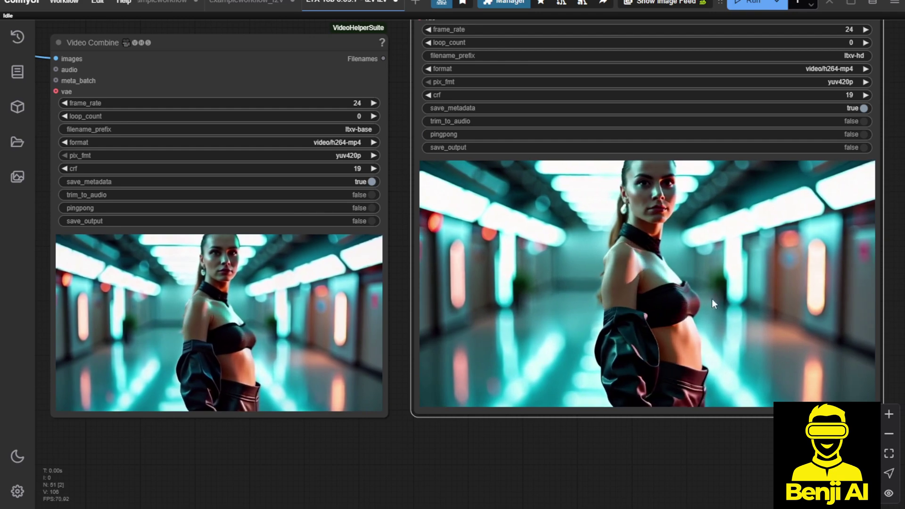
{"action": "left_click", "coordinate": [384, 407]}
{"action": "left_click_drag", "start_coordinate": [358, 437], "coordinate": [435, 452]}
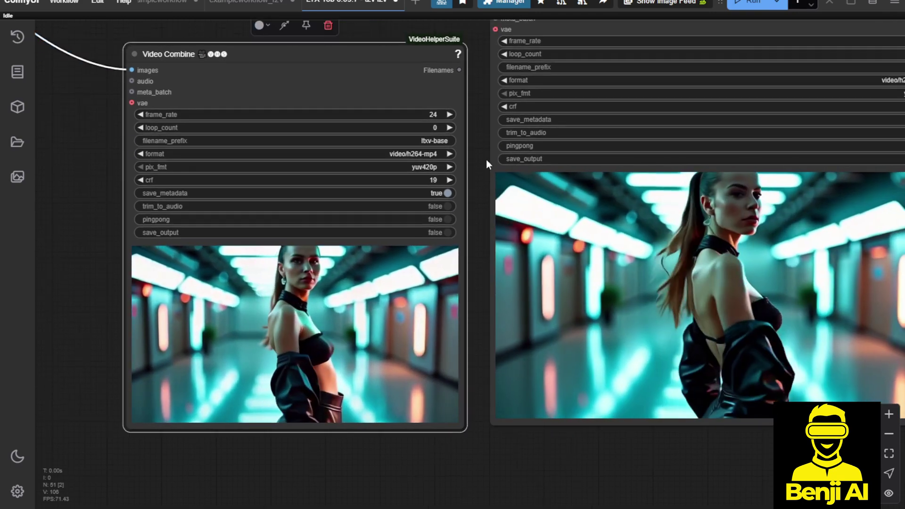
{"action": "scroll", "coordinate": [487, 159], "scroll_direction": "down", "scroll_amount": 2}
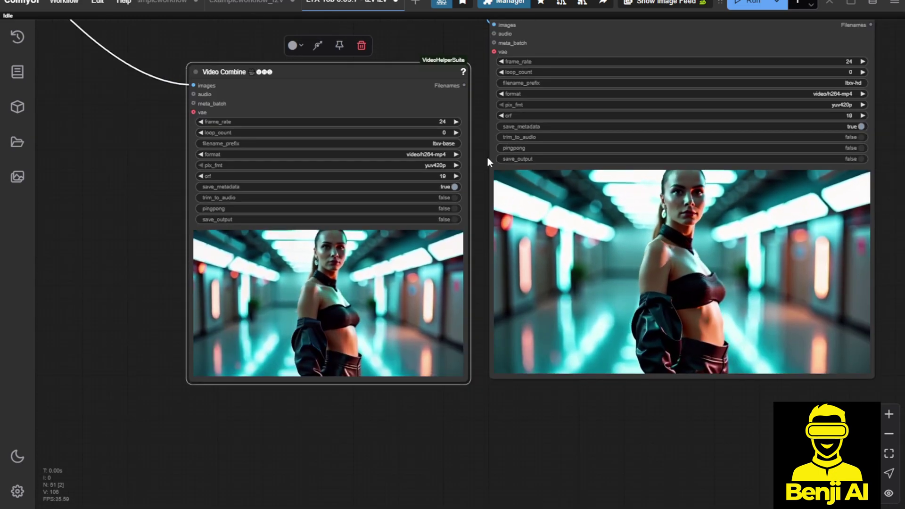
Move the ltxv-base Video Combine node back into the Base Low Res Generation group, beside the LTXV Base Sampler
{"action": "scroll", "coordinate": [488, 158], "scroll_direction": "down", "scroll_amount": 5}
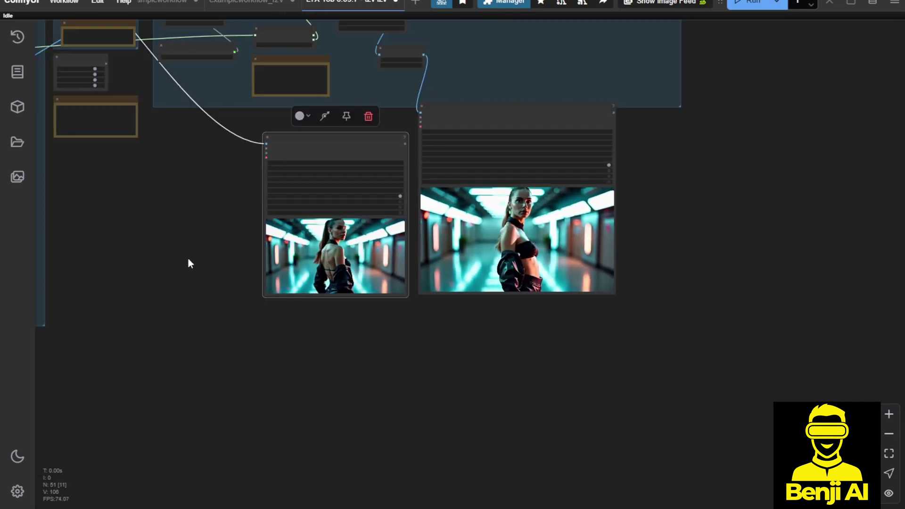
{"action": "left_click_drag", "start_coordinate": [188, 262], "coordinate": [692, 277]}
{"action": "left_click_drag", "start_coordinate": [816, 184], "coordinate": [452, 129]}
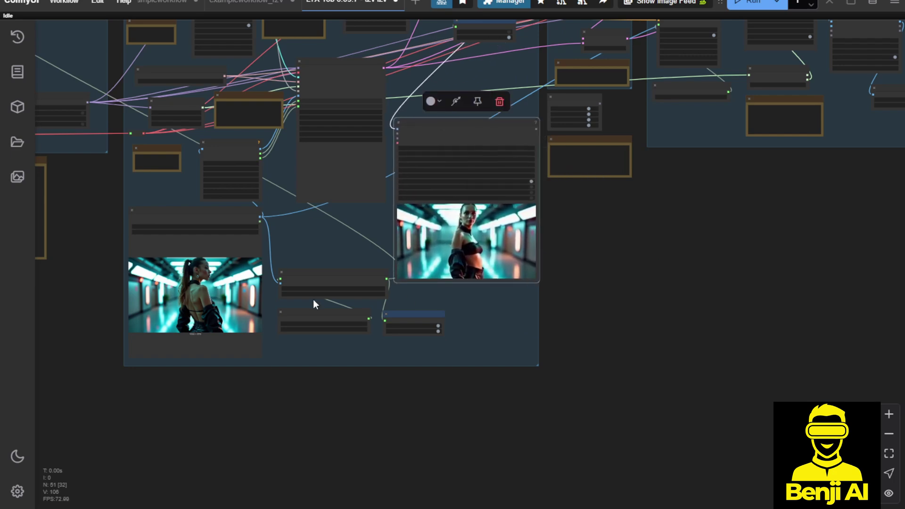
{"action": "left_click_drag", "start_coordinate": [351, 383], "coordinate": [616, 497]}
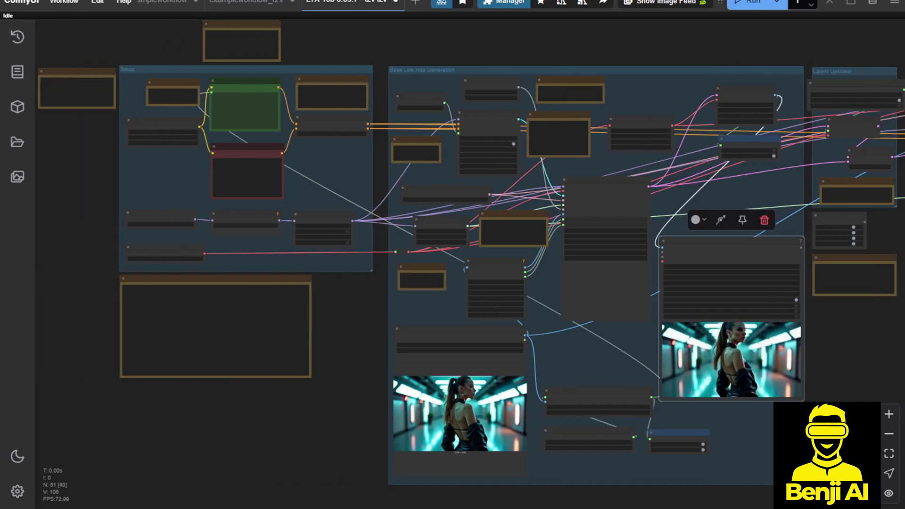
Examine the Load Image, Resize Image v2 and LTXV Base Sampler nodes in the Base Low Res Generation group
{"action": "scroll", "coordinate": [467, 325], "scroll_direction": "up", "scroll_amount": 3}
{"action": "scroll", "coordinate": [466, 324], "scroll_direction": "up", "scroll_amount": 1}
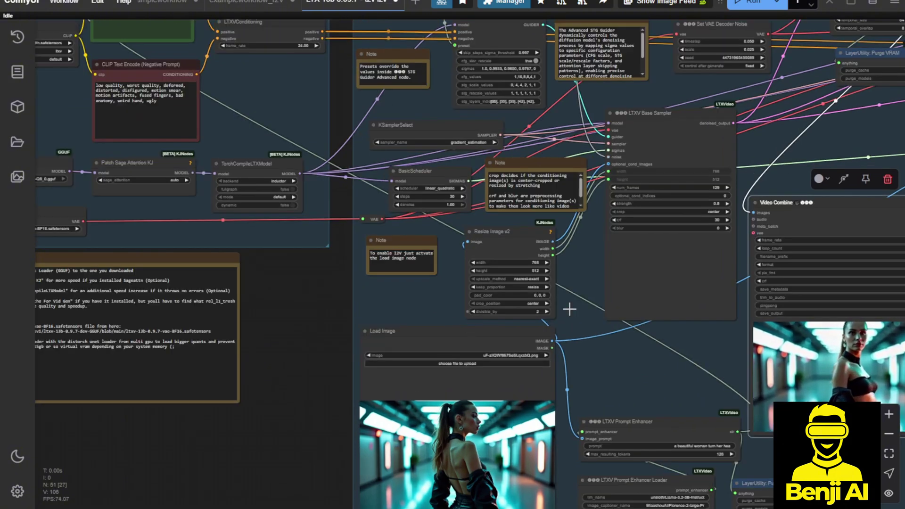
{"action": "left_click_drag", "start_coordinate": [626, 368], "coordinate": [529, 289]}
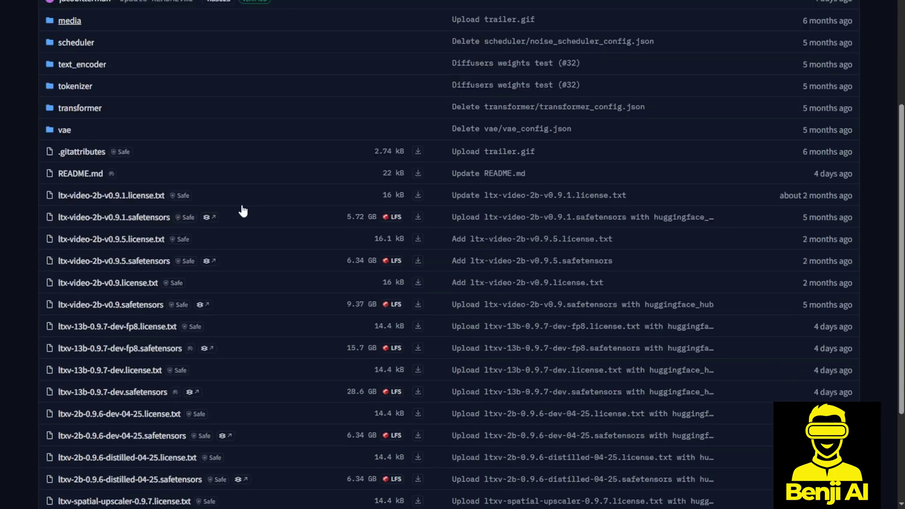
Switch to the Hugging Face model file list and highlight the ltxv-13b-0.9.7-dev.safetensors file name
{"action": "scroll", "coordinate": [242, 207], "scroll_direction": "down", "scroll_amount": 1}
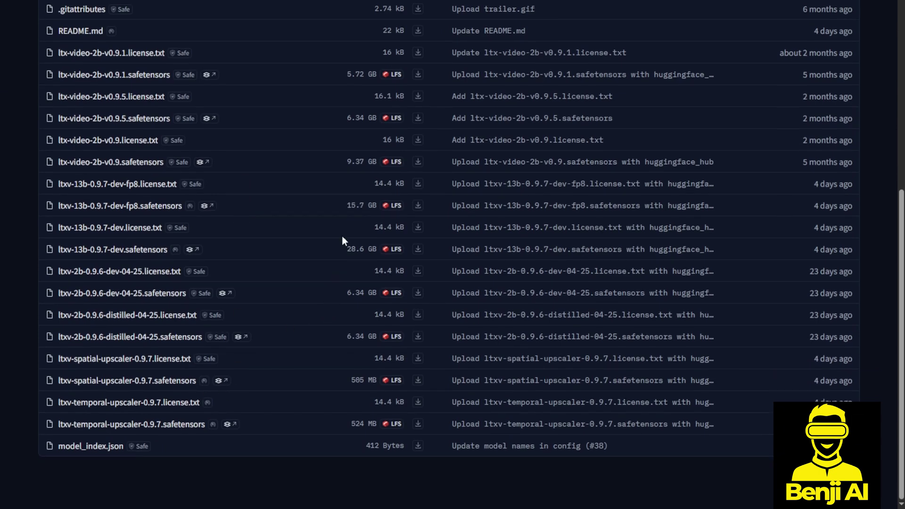
{"action": "left_click_drag", "start_coordinate": [255, 251], "coordinate": [58, 250]}
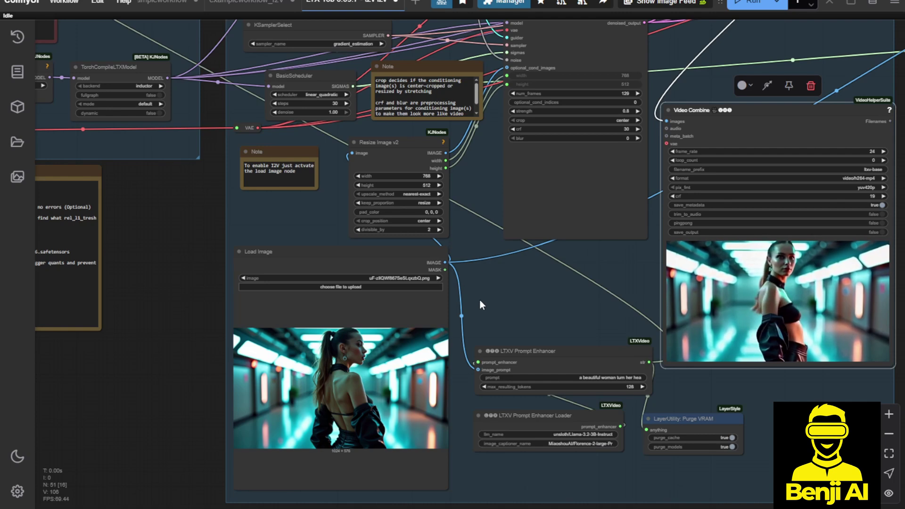
{"action": "scroll", "coordinate": [480, 300], "scroll_direction": "down", "scroll_amount": 1}
{"action": "scroll", "coordinate": [471, 301], "scroll_direction": "up", "scroll_amount": 1}
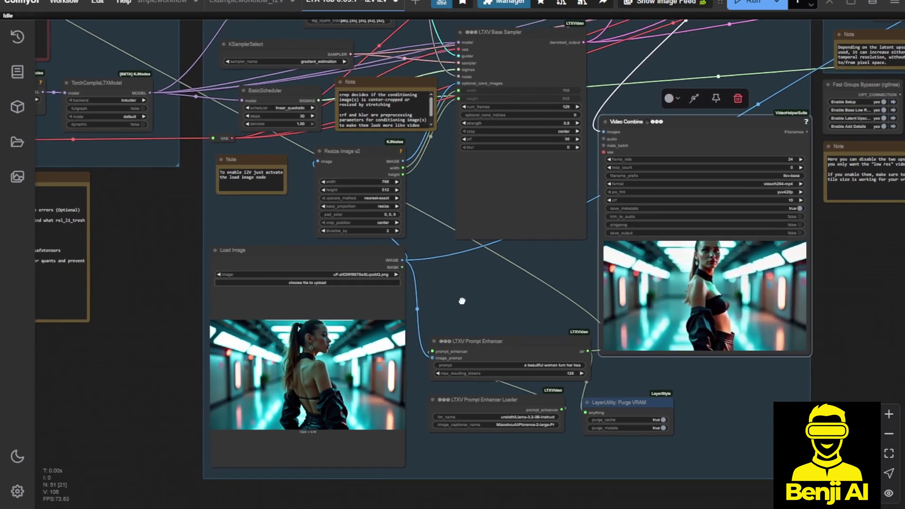
{"action": "scroll", "coordinate": [463, 300], "scroll_direction": "up", "scroll_amount": 1}
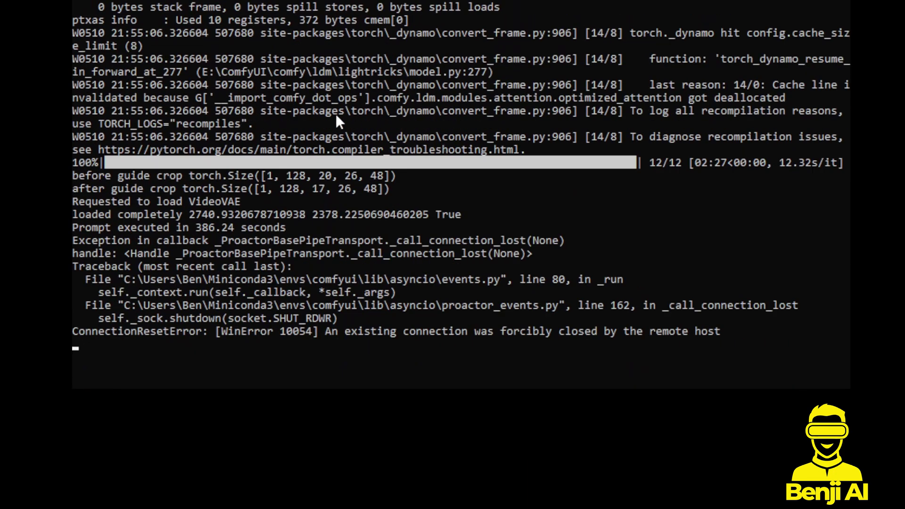
Examine the LTXV Film Grain node in the Add Details group, with its Resize Image input and Video Combine output
{"action": "scroll", "coordinate": [168, 92], "scroll_direction": "down", "scroll_amount": 3}
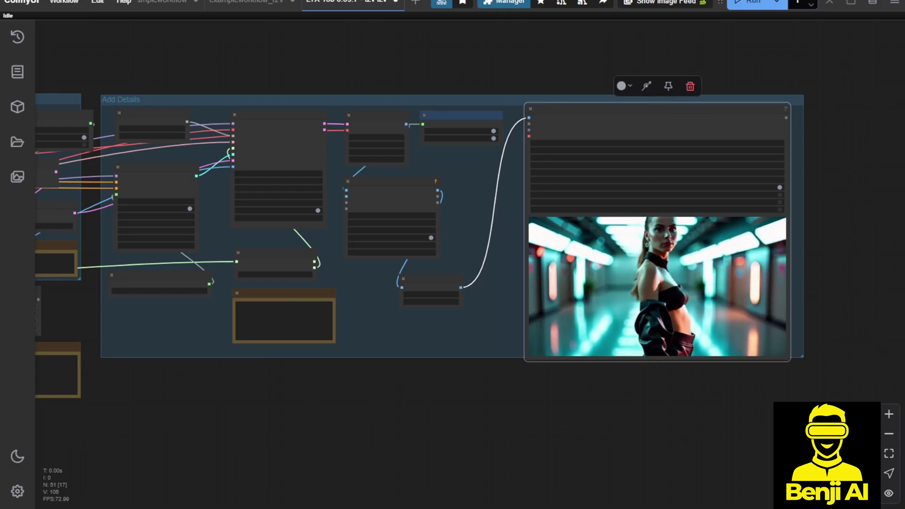
{"action": "scroll", "coordinate": [405, 151], "scroll_direction": "up", "scroll_amount": 3}
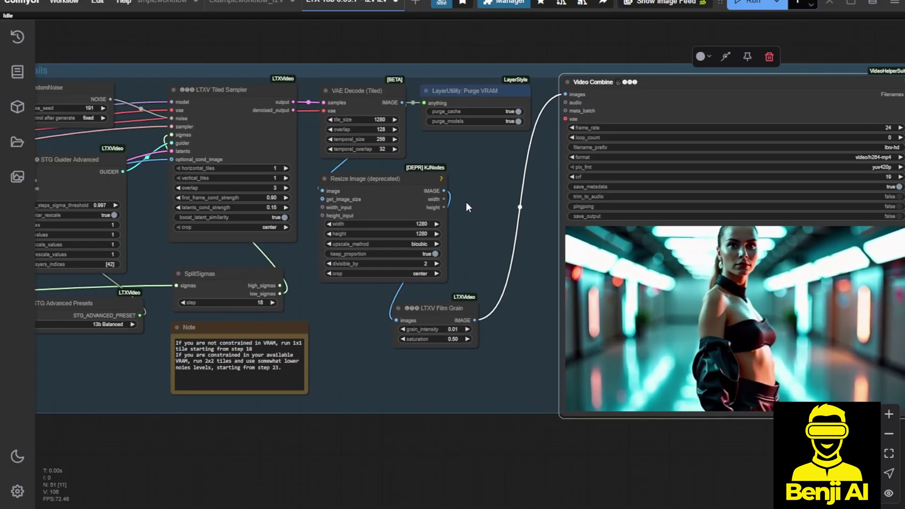
{"action": "scroll", "coordinate": [448, 189], "scroll_direction": "down", "scroll_amount": 3}
{"action": "scroll", "coordinate": [509, 283], "scroll_direction": "up", "scroll_amount": 5}
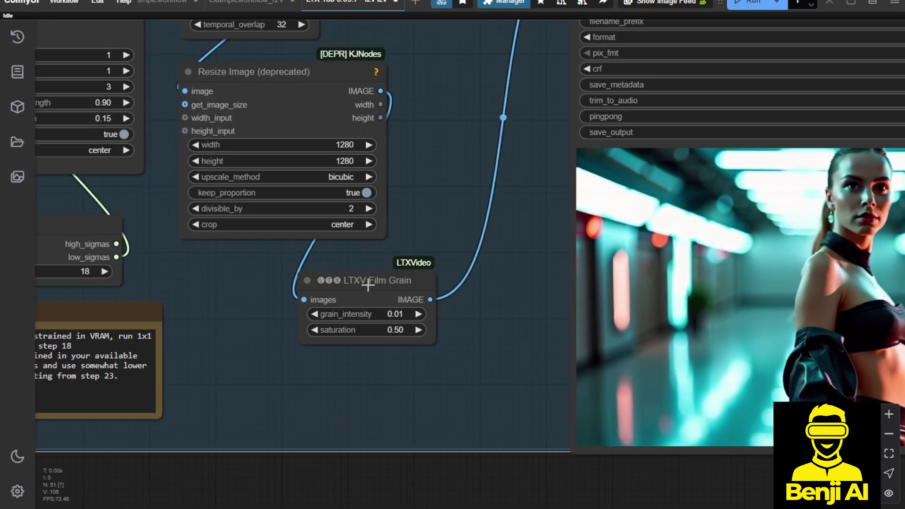
{"action": "scroll", "coordinate": [377, 283], "scroll_direction": "up", "scroll_amount": 2}
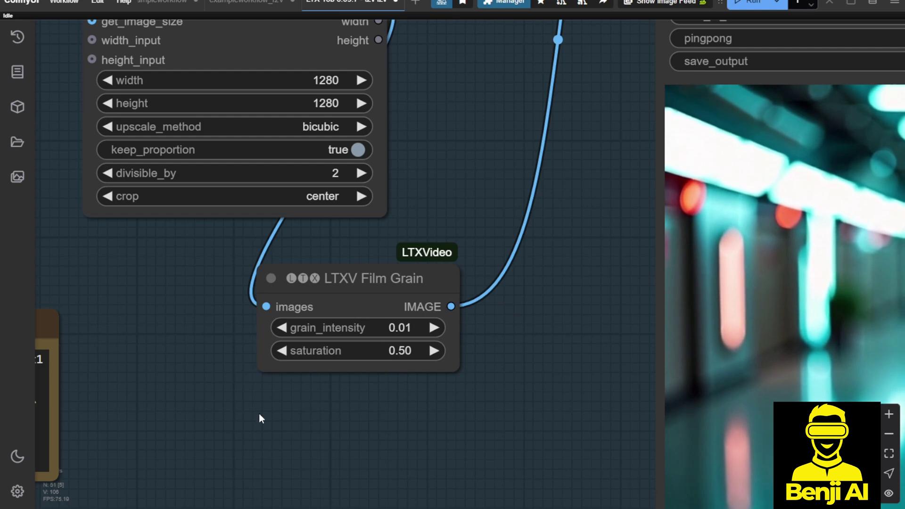
{"action": "left_click", "coordinate": [416, 367]}
{"action": "scroll", "coordinate": [472, 358], "scroll_direction": "down", "scroll_amount": 5}
{"action": "left_click_drag", "start_coordinate": [489, 296], "coordinate": [505, 371]}
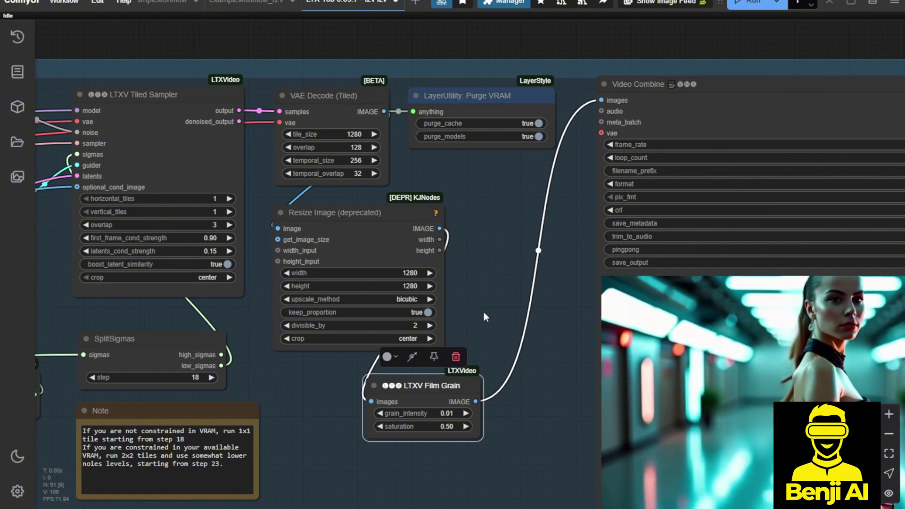
{"action": "left_click_drag", "start_coordinate": [485, 310], "coordinate": [434, 256]}
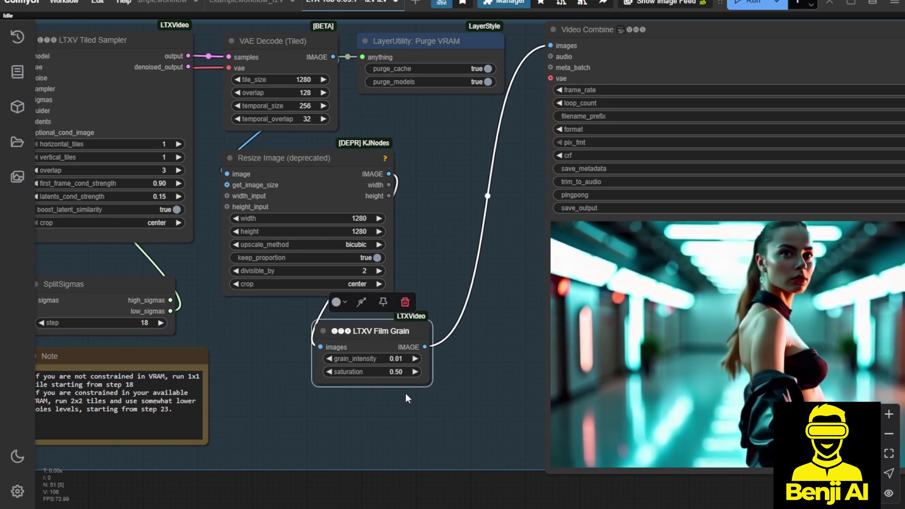
{"action": "scroll", "coordinate": [405, 392], "scroll_direction": "up", "scroll_amount": 4}
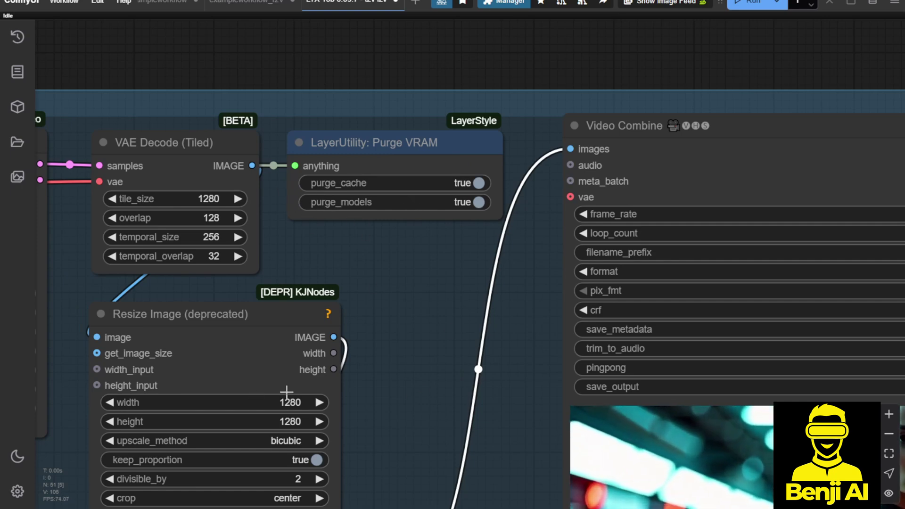
Enable purge_cache on the Purge VRAM node below VAE Decode (Tiled) in the Base Low Res Generation group
{"action": "scroll", "coordinate": [318, 390], "scroll_direction": "down", "scroll_amount": 3}
{"action": "scroll", "coordinate": [373, 373], "scroll_direction": "left", "scroll_amount": 10}
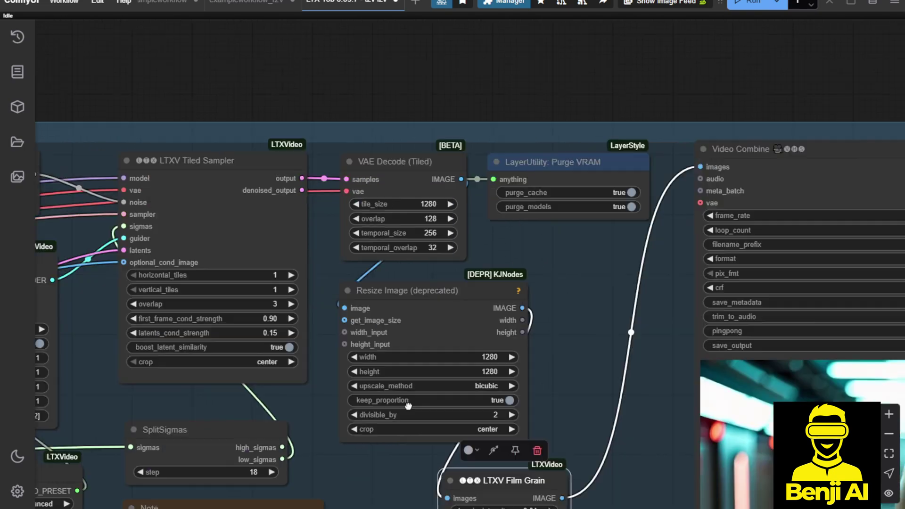
{"action": "scroll", "coordinate": [374, 373], "scroll_direction": "down", "scroll_amount": 3}
{"action": "scroll", "coordinate": [369, 286], "scroll_direction": "left", "scroll_amount": 10}
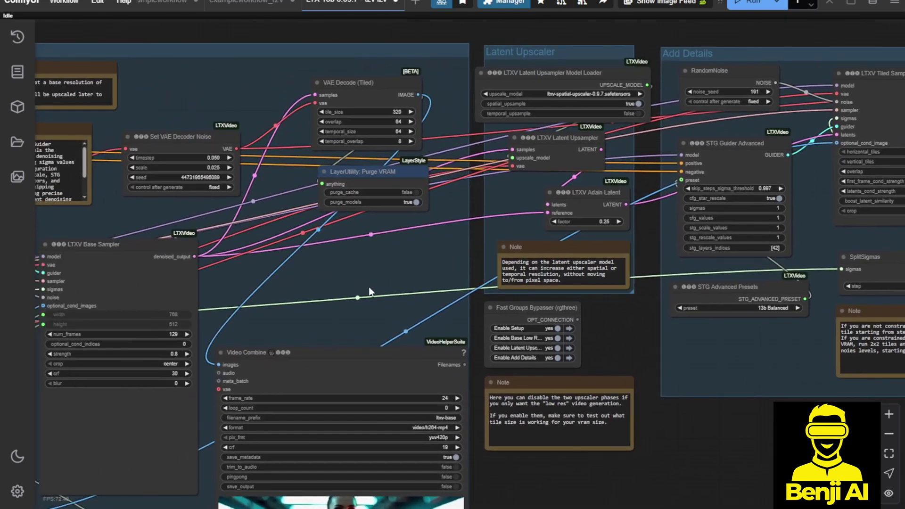
{"action": "left_click_drag", "start_coordinate": [360, 262], "coordinate": [564, 305]}
{"action": "scroll", "coordinate": [561, 246], "scroll_direction": "up", "scroll_amount": 3}
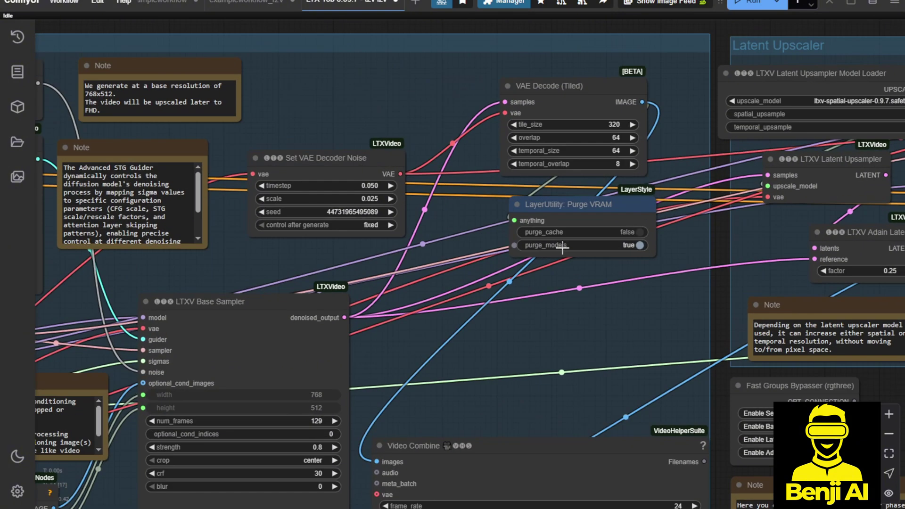
{"action": "left_click", "coordinate": [577, 209]}
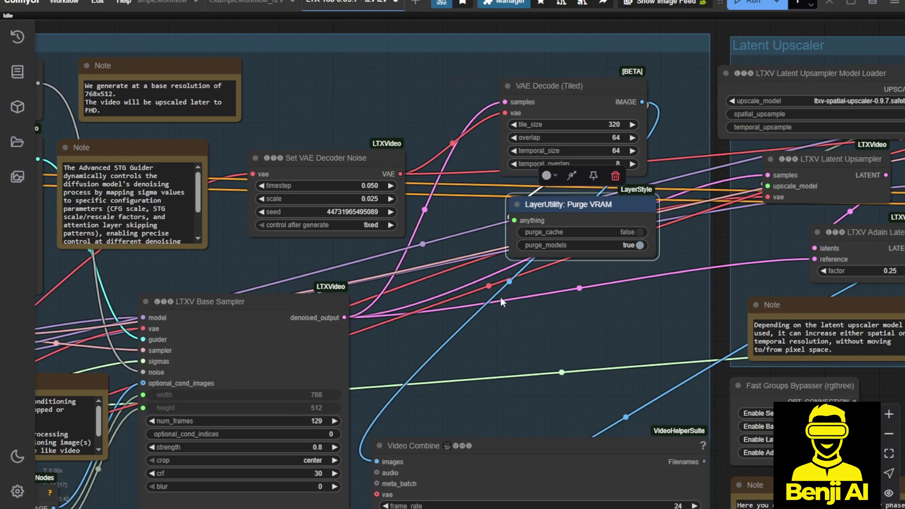
{"action": "left_click", "coordinate": [634, 232]}
{"action": "scroll", "coordinate": [549, 248], "scroll_direction": "down", "scroll_amount": 2}
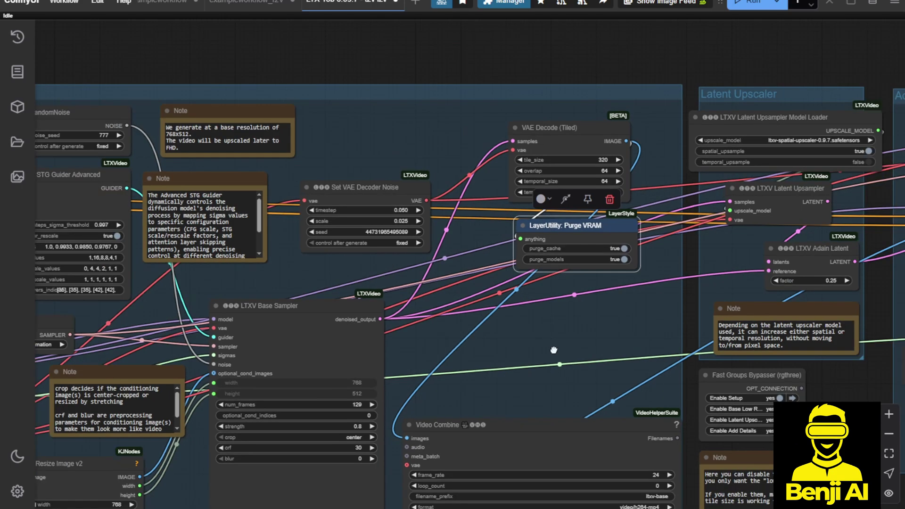
{"action": "scroll", "coordinate": [527, 349], "scroll_direction": "down", "scroll_amount": 1}
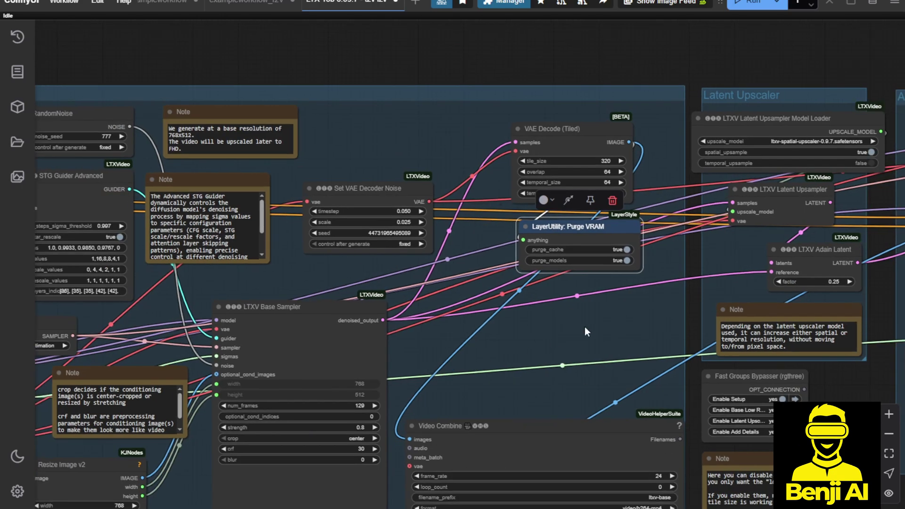
Check the Purge VRAM nodes in the Add Details group and beside the LTXV Prompt Enhancer, and select the Prompt Enhancer Loader
{"action": "left_click_drag", "start_coordinate": [429, 306], "coordinate": [67, 291]}
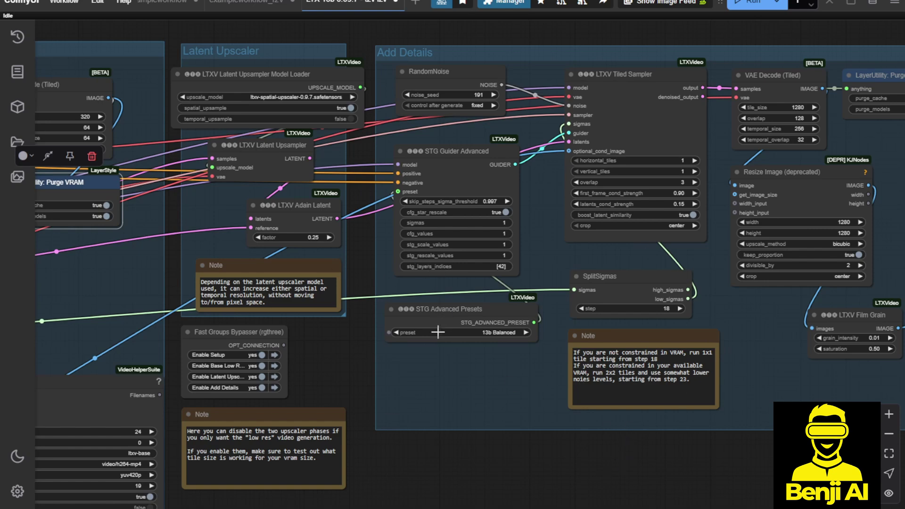
{"action": "scroll", "coordinate": [330, 389], "scroll_direction": "down", "scroll_amount": 2}
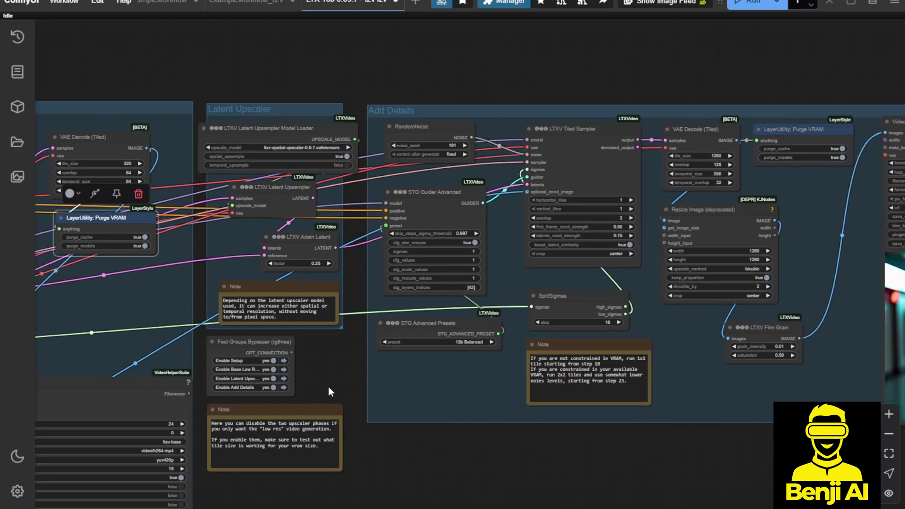
{"action": "scroll", "coordinate": [346, 383], "scroll_direction": "left", "scroll_amount": 9}
{"action": "scroll", "coordinate": [346, 382], "scroll_direction": "down", "scroll_amount": 5}
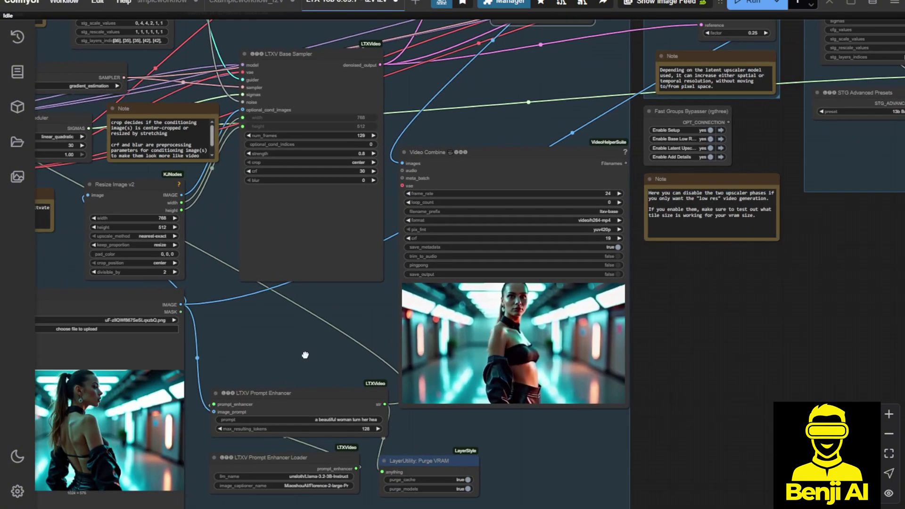
{"action": "left_click_drag", "start_coordinate": [281, 389], "coordinate": [258, 208]}
{"action": "scroll", "coordinate": [258, 208], "scroll_direction": "up", "scroll_amount": 3}
{"action": "scroll", "coordinate": [306, 338], "scroll_direction": "up", "scroll_amount": 3}
{"action": "scroll", "coordinate": [307, 338], "scroll_direction": "up", "scroll_amount": 1}
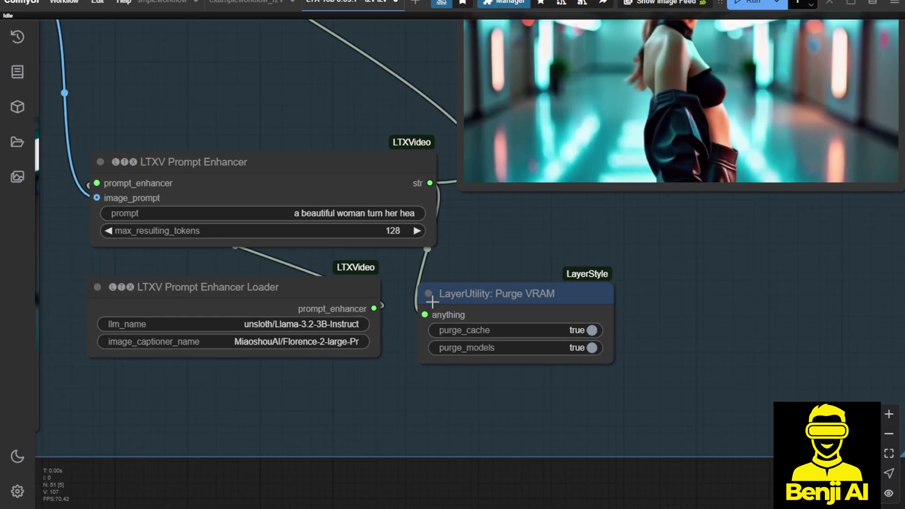
{"action": "left_click", "coordinate": [210, 295]}
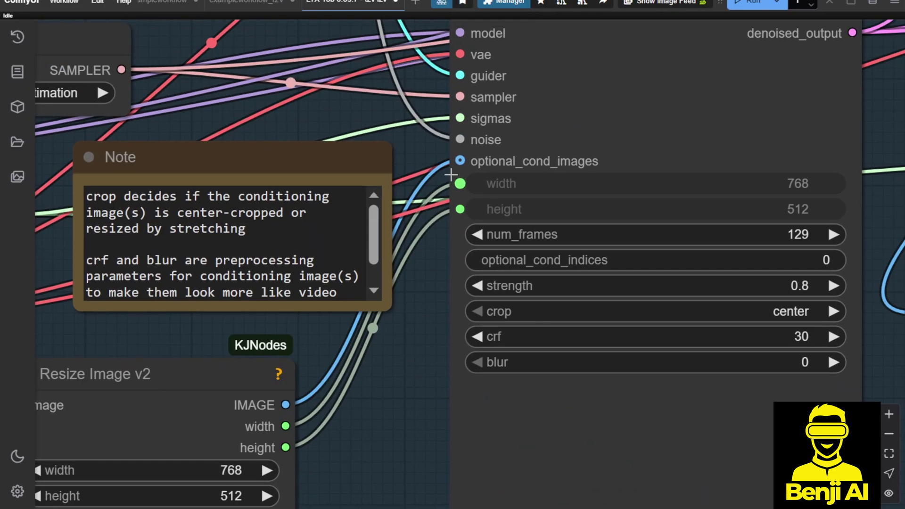
Inspect the optional_cond_images input on the LTXV Base Sampler and the Load Image connections leading to the LTXV Prompt Enhancer
{"action": "mouse_move", "coordinate": [461, 161]}
{"action": "left_mouse_down"}
{"action": "mouse_move", "coordinate": [422, 147]}
{"action": "mouse_move", "coordinate": [456, 162]}
{"action": "left_mouse_up"}
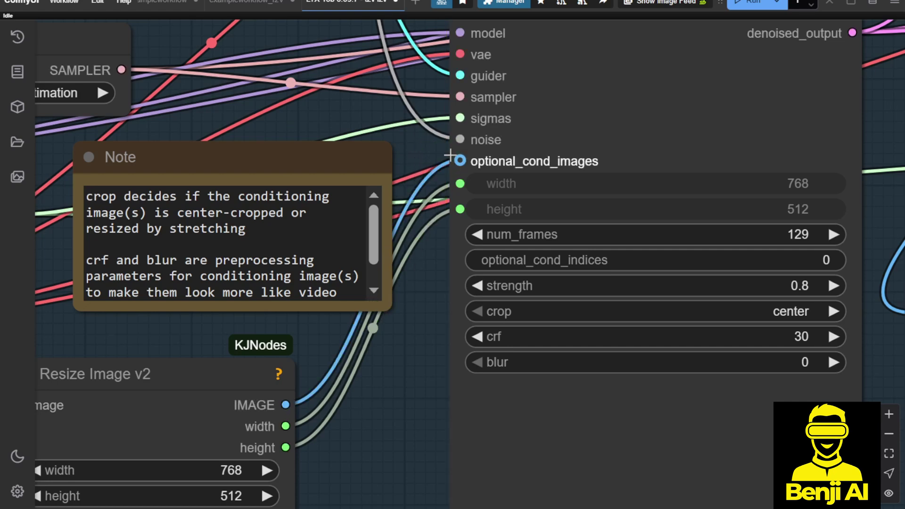
{"action": "scroll", "coordinate": [427, 310], "scroll_direction": "down", "scroll_amount": 1}
{"action": "scroll", "coordinate": [430, 318], "scroll_direction": "down", "scroll_amount": 2}
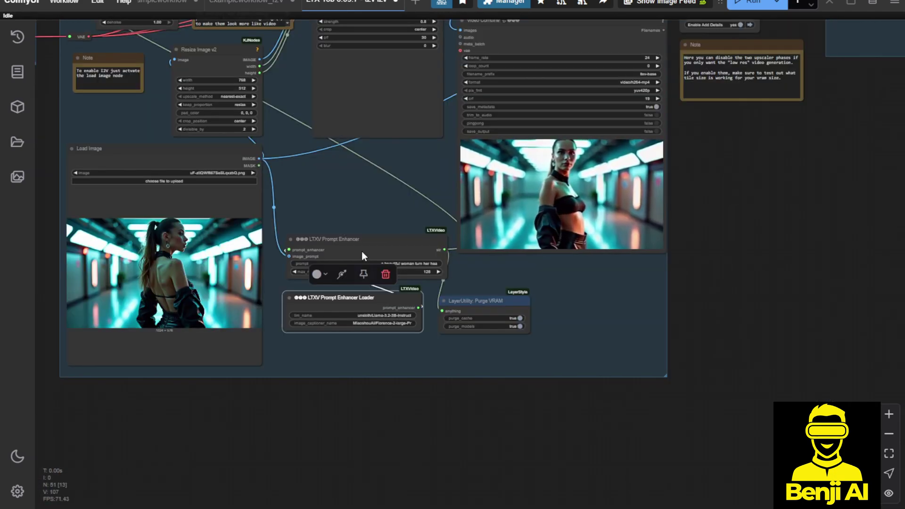
{"action": "left_click_drag", "start_coordinate": [349, 190], "coordinate": [415, 264]}
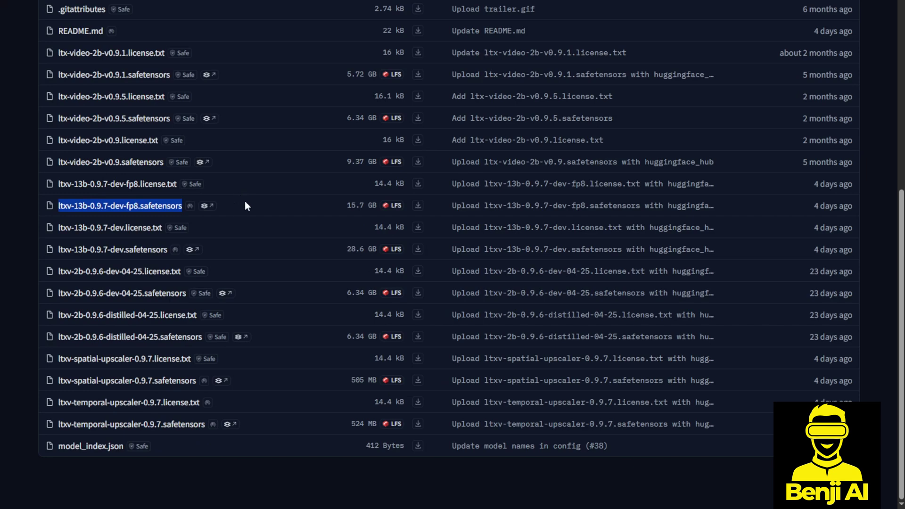
Review the fp8 and full ltxv-13b-0.9.7-dev safetensors entries on Hugging Face, highlighting the full dev model's name
{"action": "left_click", "coordinate": [243, 200]}
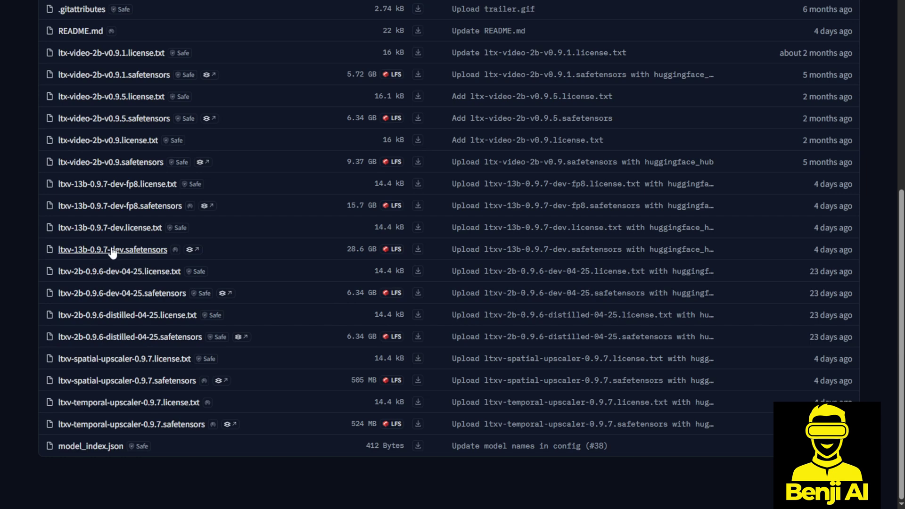
{"action": "left_click_drag", "start_coordinate": [170, 249], "coordinate": [63, 257]}
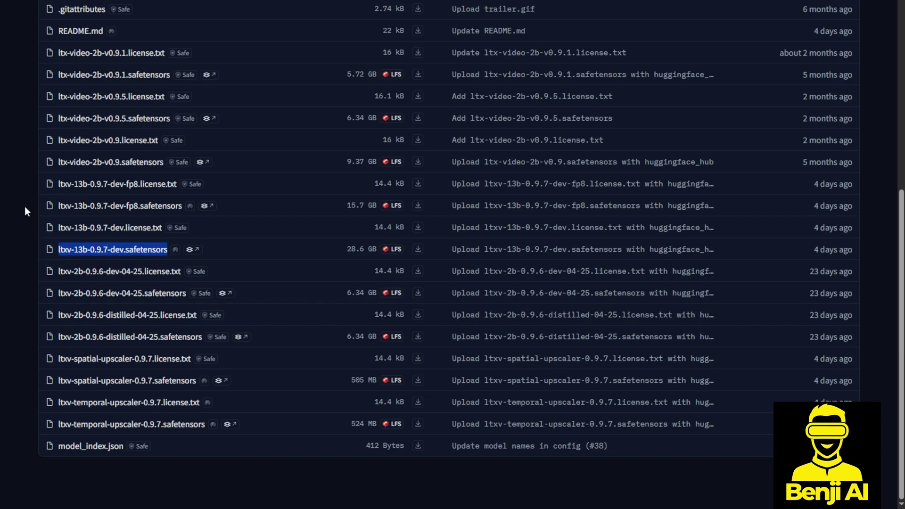
{"action": "left_click_drag", "start_coordinate": [24, 206], "coordinate": [227, 259]}
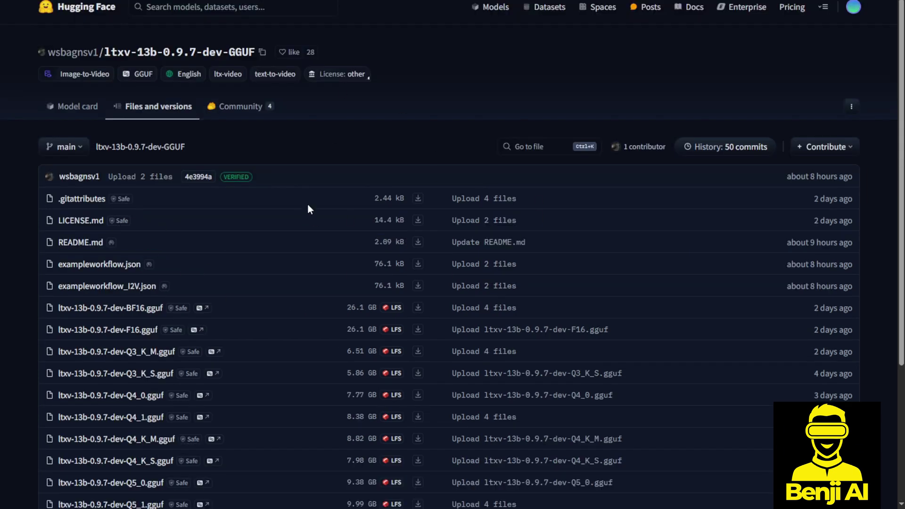
Review the quantized files in the ltxv-13b-0.9.7-dev-GGUF repository, down to the Q8_0 model and the BF16 VAE
{"action": "scroll", "coordinate": [235, 271], "scroll_direction": "down", "scroll_amount": 4}
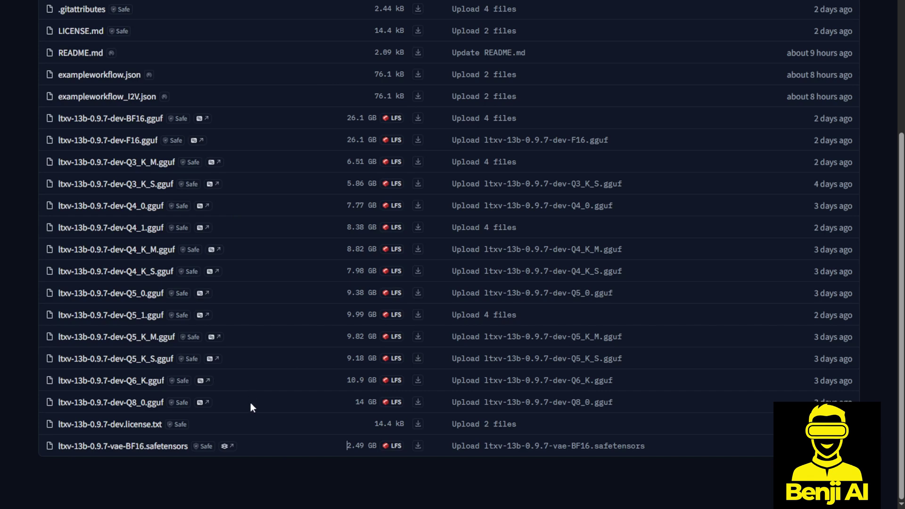
{"action": "key", "text": "Up"}
{"action": "key", "text": "Up"}
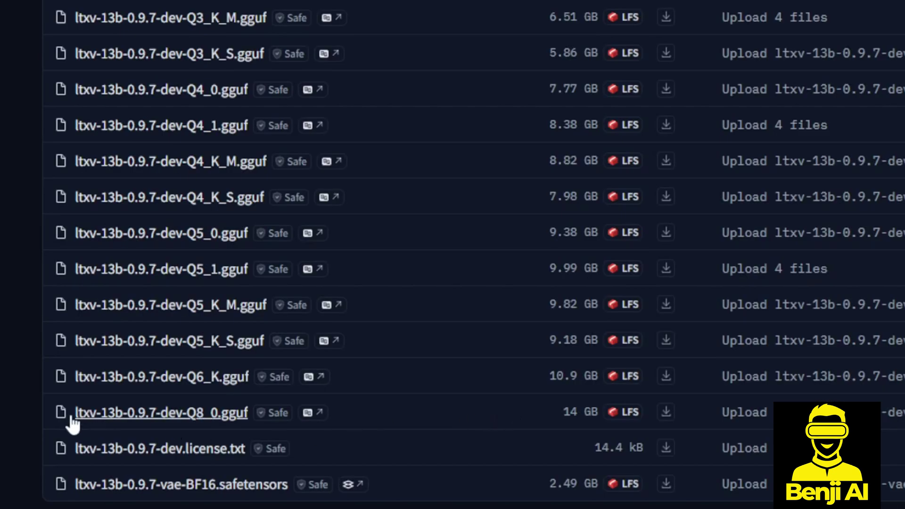
{"action": "left_click_drag", "start_coordinate": [26, 418], "coordinate": [71, 434]}
Locate the unet and diffusion_models folders inside the ComfyUI models directory in File Explorer
{"action": "left_click", "coordinate": [408, 464]}
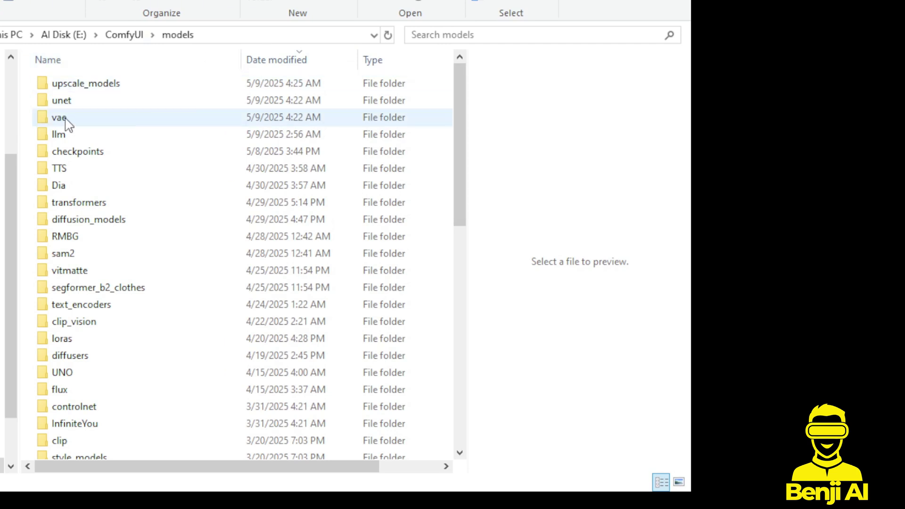
{"action": "left_click", "coordinate": [63, 101]}
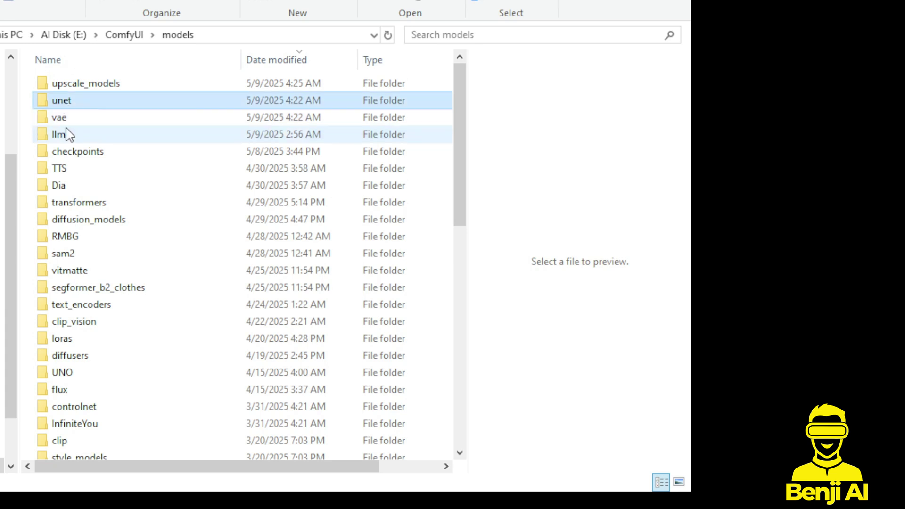
{"action": "left_click", "coordinate": [93, 221]}
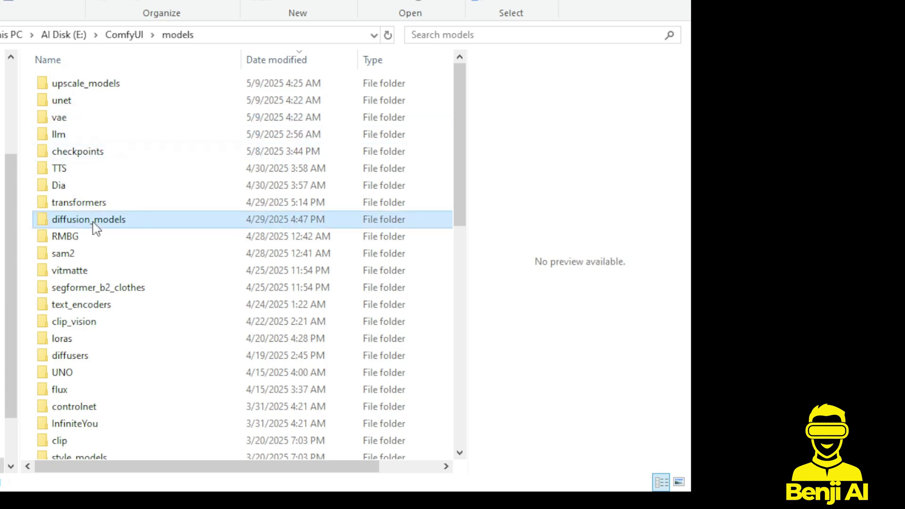
Review the model files in the unet folder, including ltxv-13b-0.9.7-dev-Q8_0.gguf and hidream_e1_full_bf16-Q6_K.gguf
{"action": "double_click", "coordinate": [86, 103]}
{"action": "left_click", "coordinate": [188, 137]}
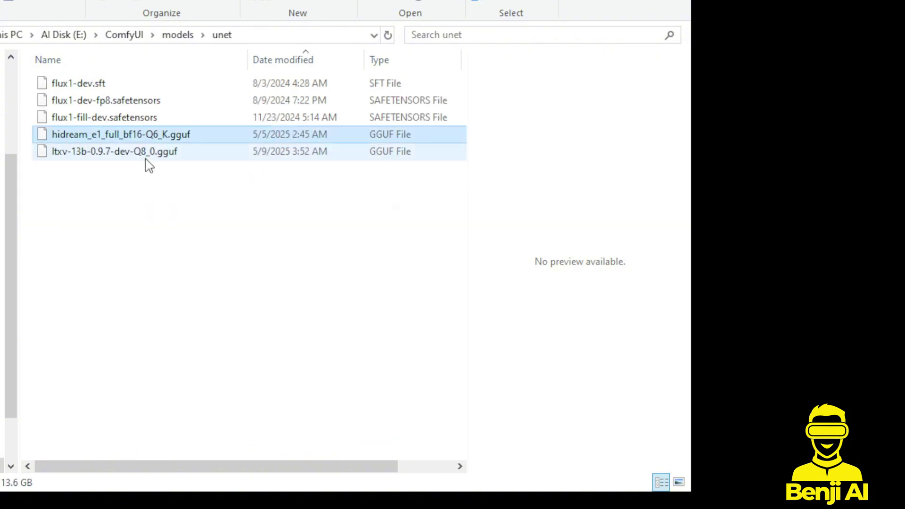
{"action": "left_click", "coordinate": [110, 153]}
{"action": "left_click", "coordinate": [96, 118]}
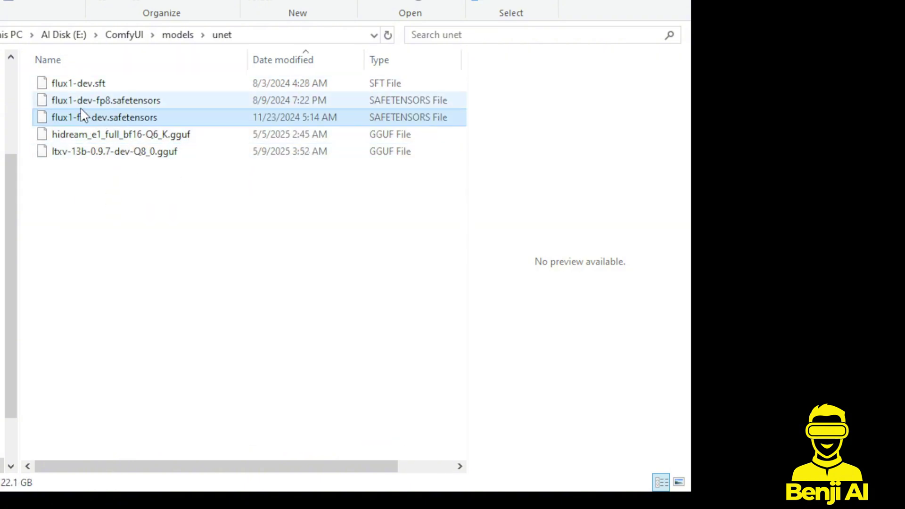
{"action": "left_click", "coordinate": [73, 135]}
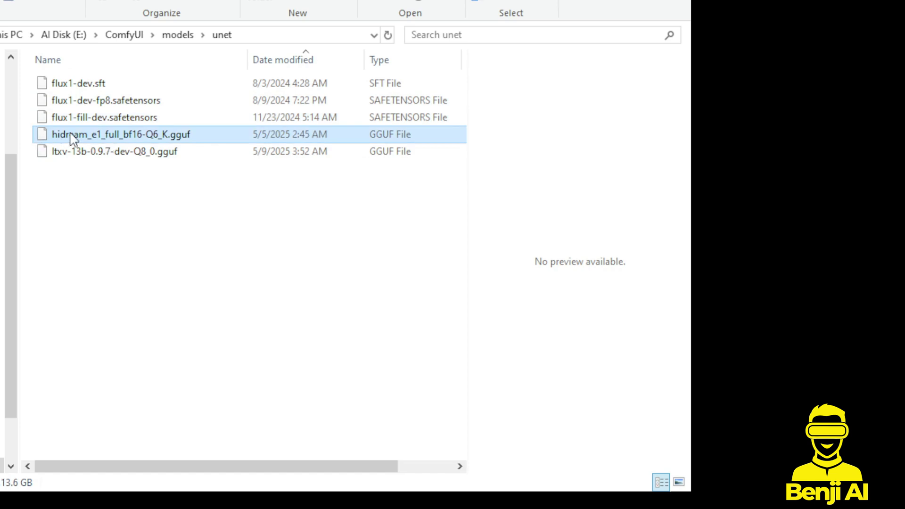
Locate the ltxv-13b-0.9.7-vae-BF16.safetensors file in the vae folder inside the ComfyUI models directory
{"action": "key", "text": "alt+Left"}
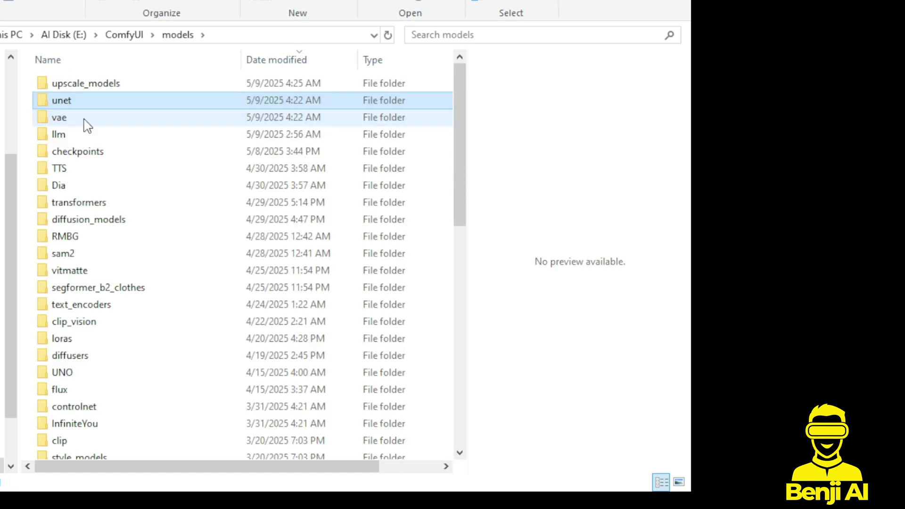
{"action": "left_click", "coordinate": [85, 118]}
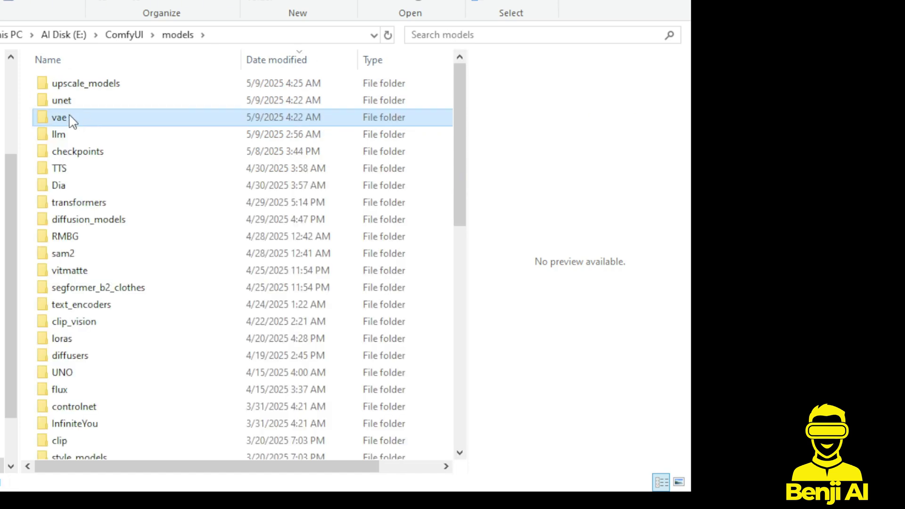
{"action": "double_click", "coordinate": [69, 117]}
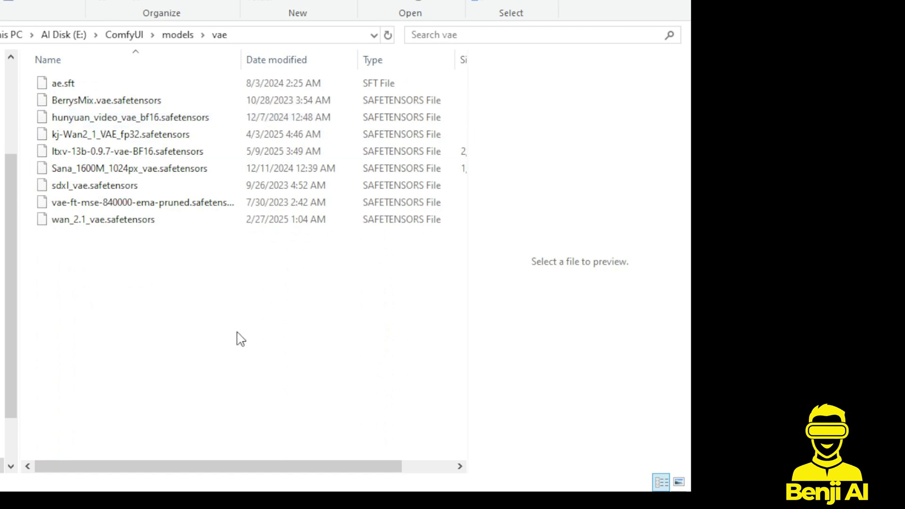
{"action": "left_click", "coordinate": [87, 153]}
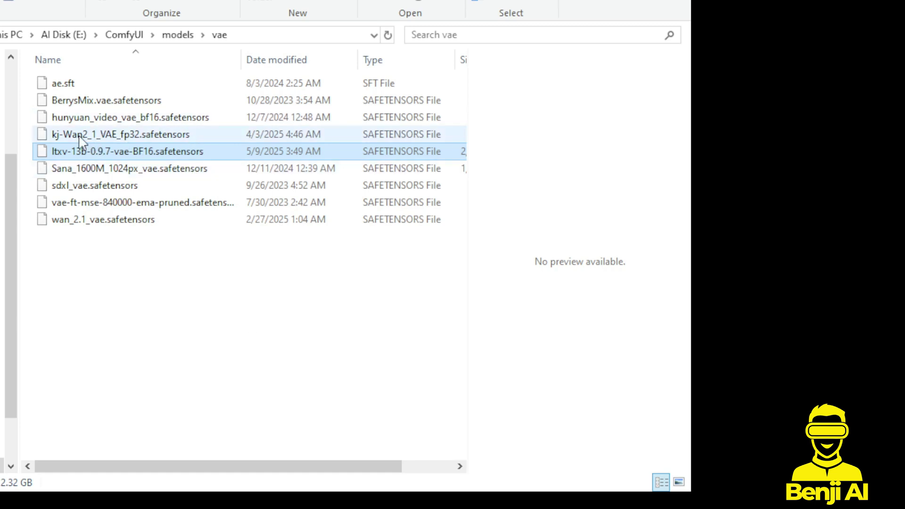
{"action": "left_click", "coordinate": [78, 172]}
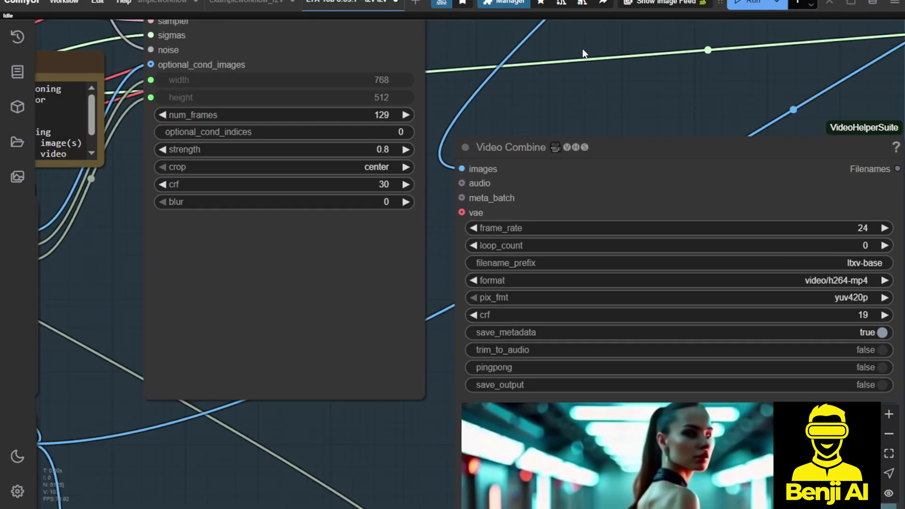
Return to the ComfyUI workflow and select the LTXV Base Sampler to examine its LTXVideo label and connections
{"action": "scroll", "coordinate": [583, 53], "scroll_direction": "up", "scroll_amount": 5}
{"action": "scroll", "coordinate": [583, 53], "scroll_direction": "left", "scroll_amount": 5}
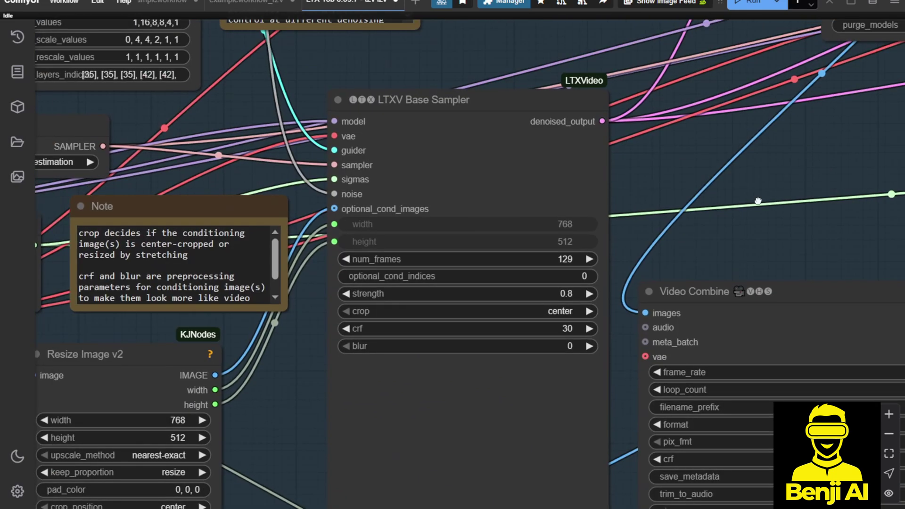
{"action": "scroll", "coordinate": [562, 84], "scroll_direction": "up", "scroll_amount": 3}
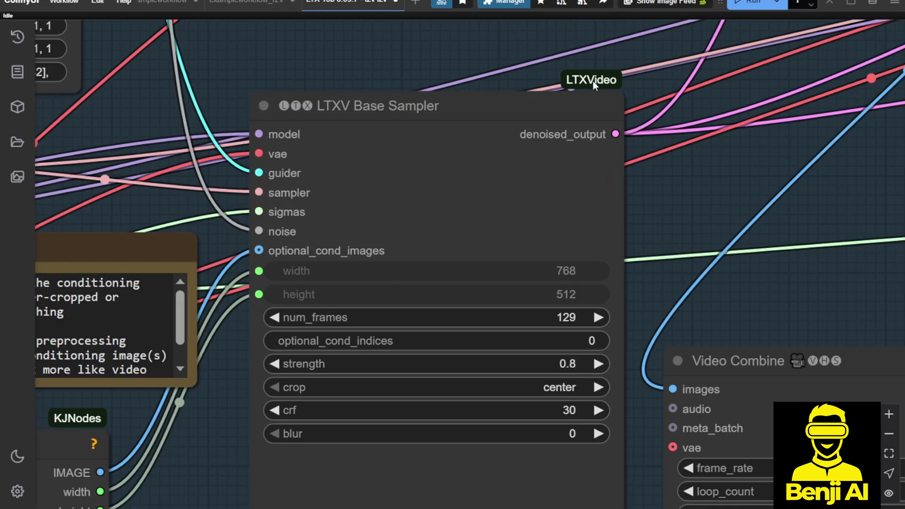
{"action": "left_click", "coordinate": [547, 110]}
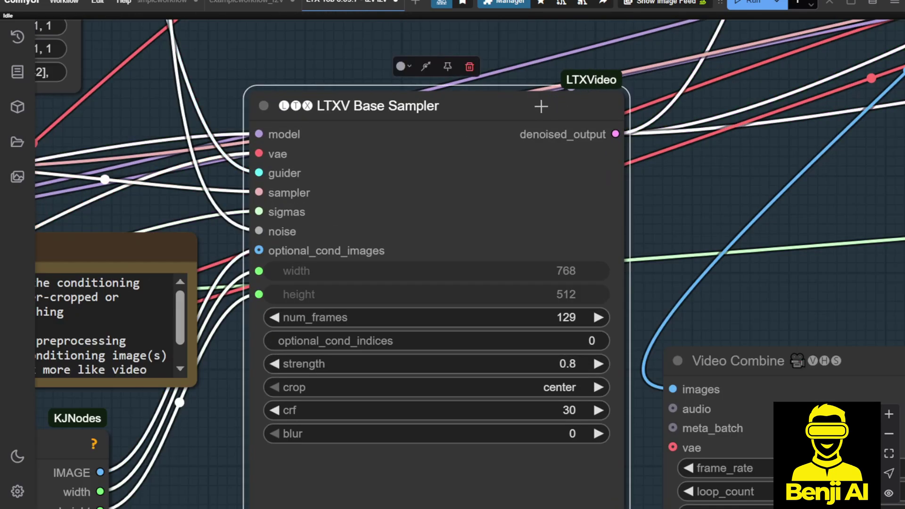
Widen the Unet Loader (GGUF) node slightly and check the GGUF models offered for its unet_name
{"action": "scroll", "coordinate": [207, 271], "scroll_direction": "down", "scroll_amount": 3}
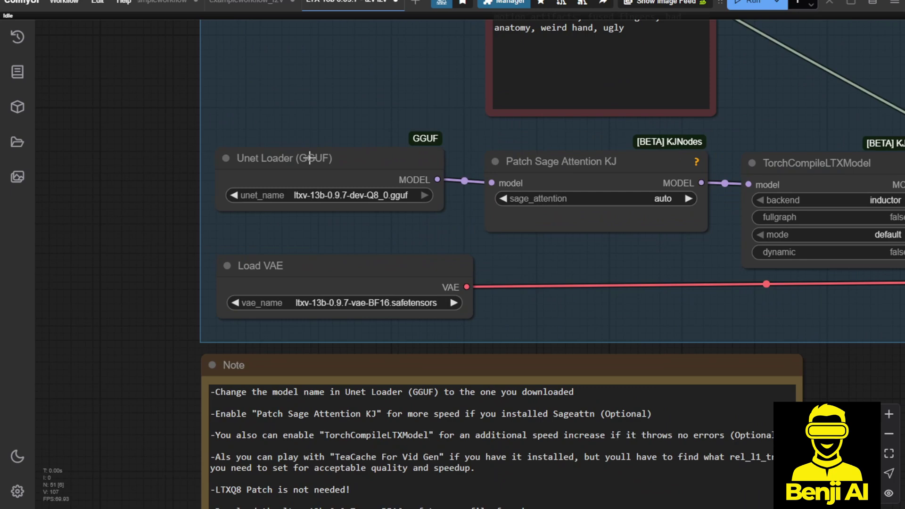
{"action": "left_click", "coordinate": [310, 158]}
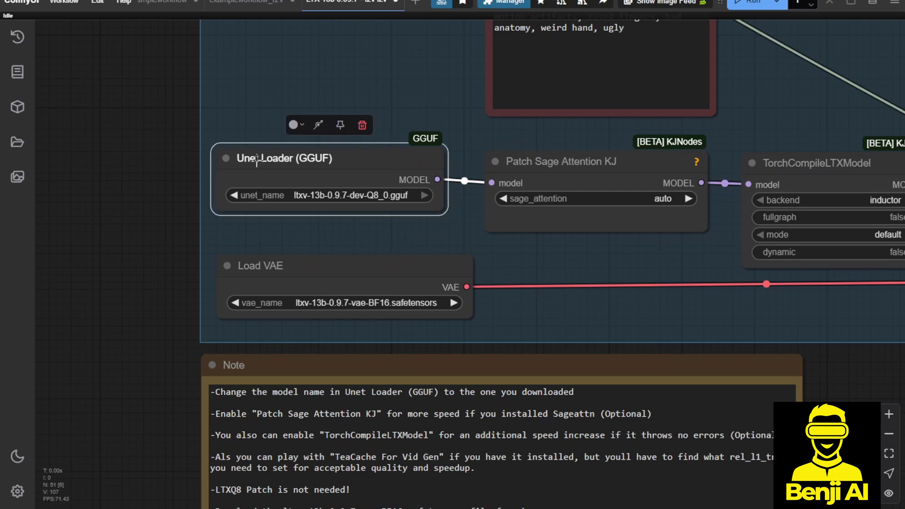
{"action": "scroll", "coordinate": [344, 172], "scroll_direction": "up", "scroll_amount": 3}
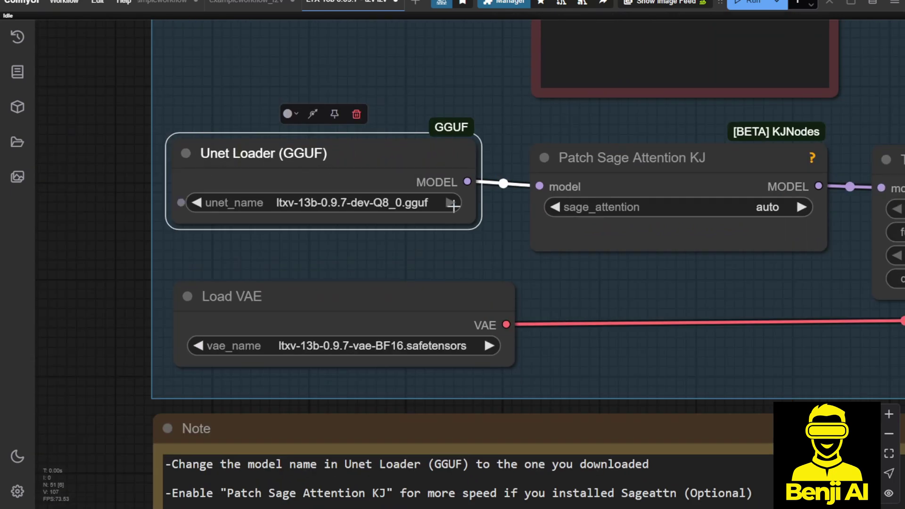
{"action": "left_click_drag", "start_coordinate": [473, 215], "coordinate": [499, 220]}
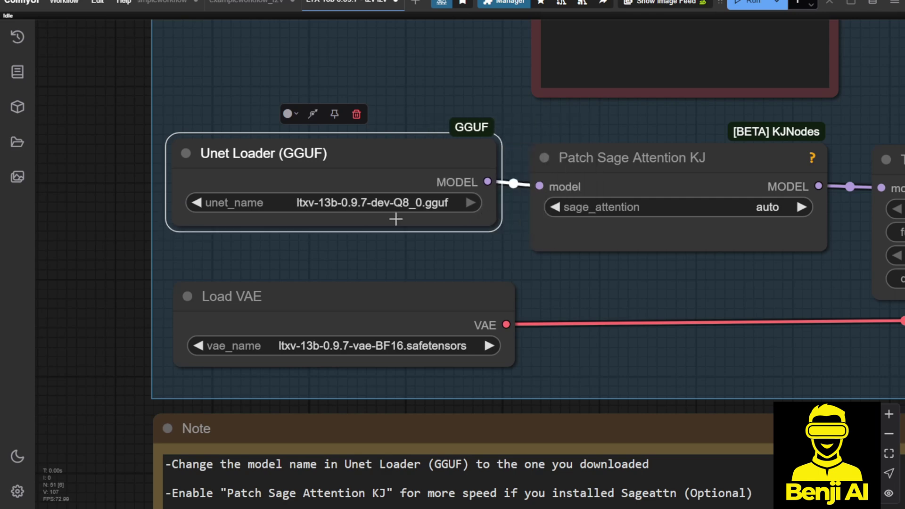
{"action": "left_click", "coordinate": [437, 204]}
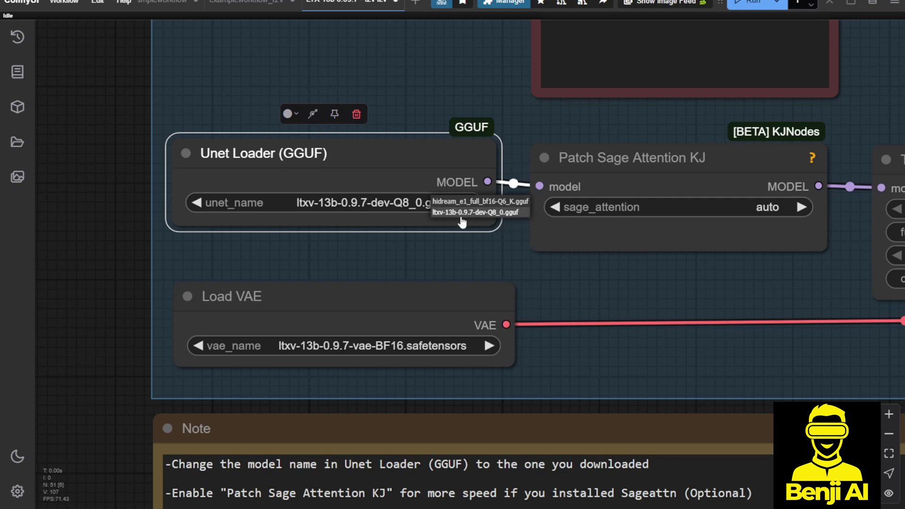
{"action": "left_click", "coordinate": [374, 237]}
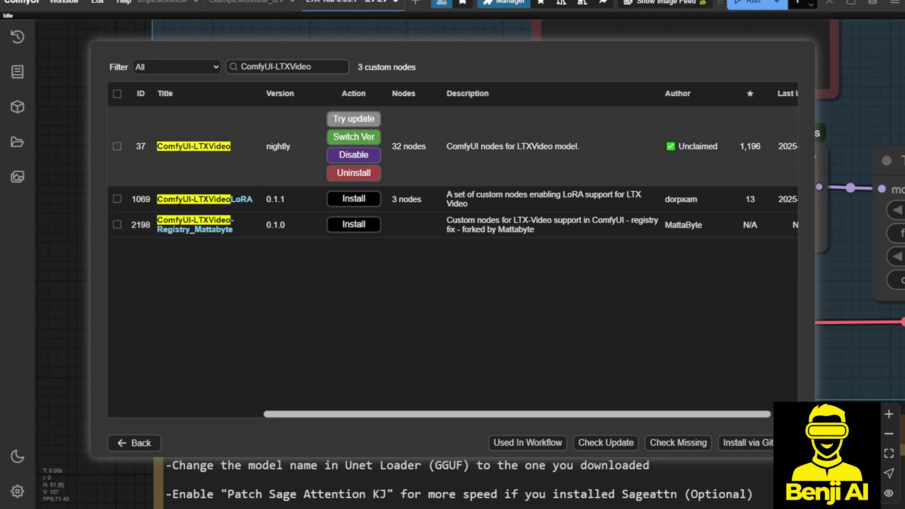
Check the ComfyUI-LTXVideo entry's details and last update date in the custom nodes list
{"action": "mouse_move", "coordinate": [246, 257]}
{"action": "left_mouse_down"}
{"action": "mouse_move", "coordinate": [203, 150]}
{"action": "mouse_move", "coordinate": [141, 141]}
{"action": "left_mouse_up"}
{"action": "left_click", "coordinate": [304, 280]}
{"action": "scroll", "coordinate": [768, 142], "scroll_direction": "right", "scroll_amount": 3}
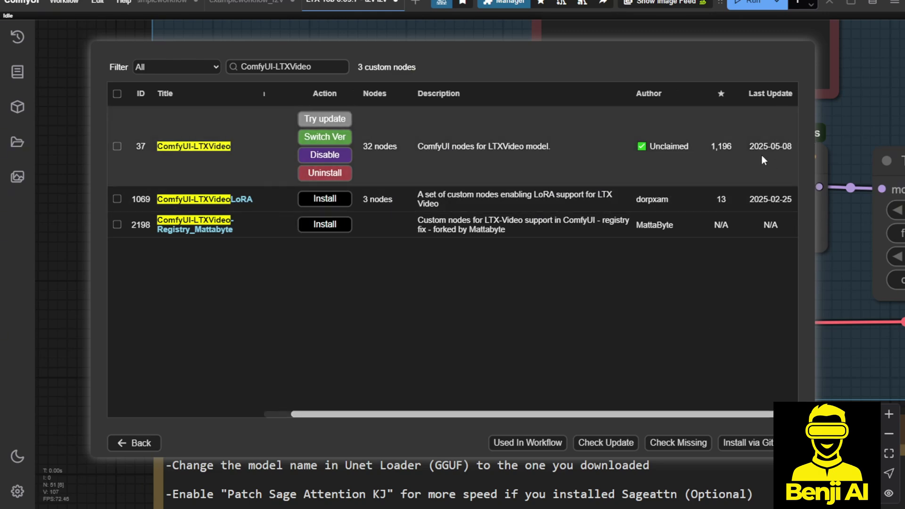
{"action": "mouse_move", "coordinate": [755, 155]}
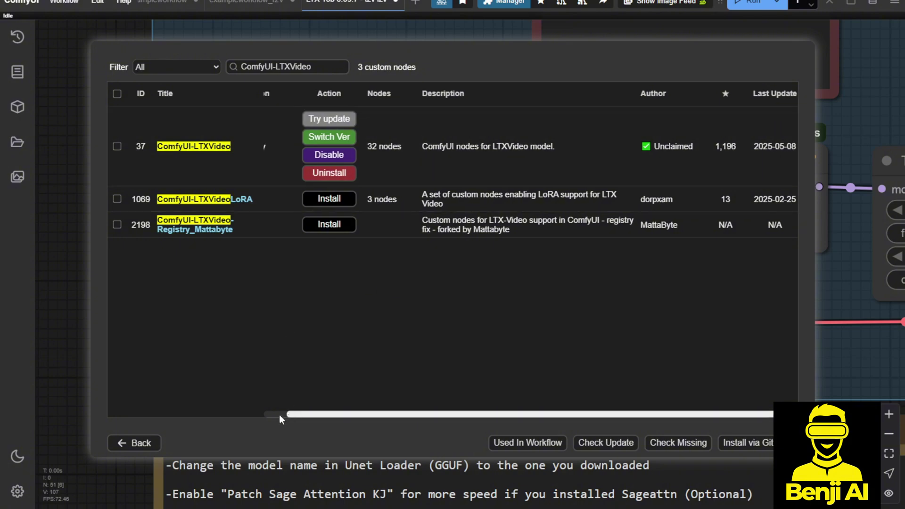
{"action": "left_click", "coordinate": [279, 414]}
Search the custom nodes list for ComfyUI-GGUF, check its last update date, and close the list
{"action": "triple_click", "coordinate": [292, 67]}
{"action": "type", "text": "ComfyUI-GG"}
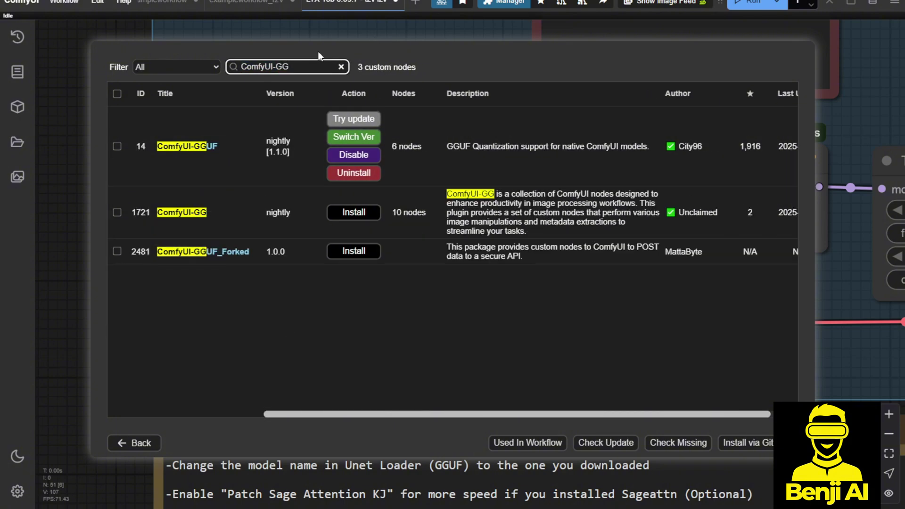
{"action": "type", "text": "UF"}
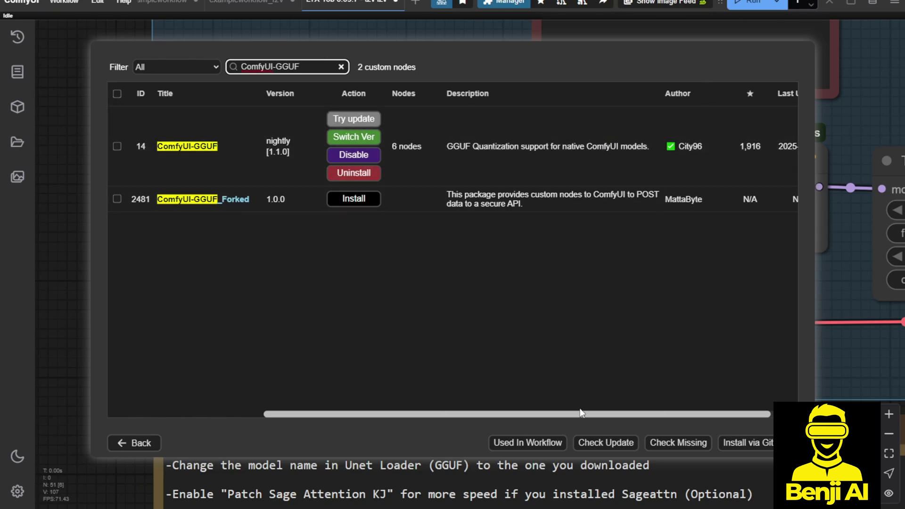
{"action": "left_click_drag", "start_coordinate": [587, 416], "coordinate": [615, 416]}
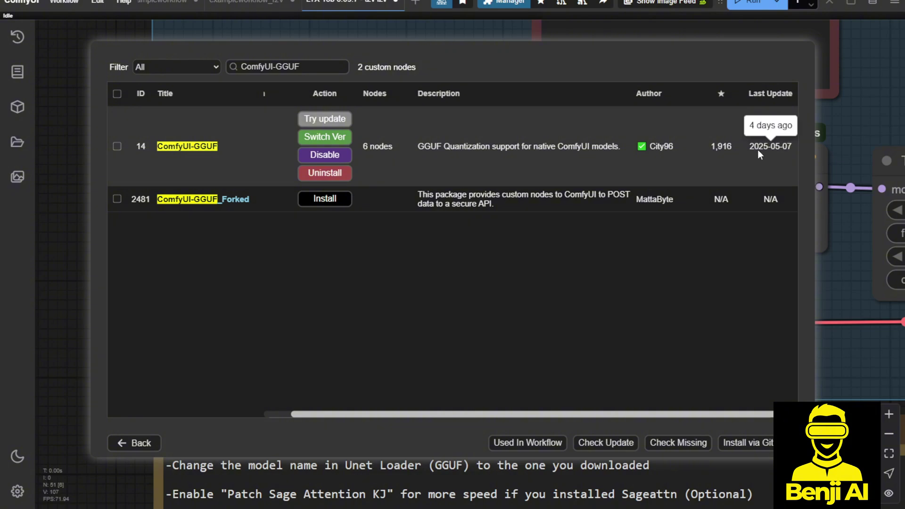
{"action": "key", "text": "Escape"}
Survey the workflow from the Setup group through Base Low Res Generation to Add Details, including the Load Image node
{"action": "scroll", "coordinate": [586, 237], "scroll_direction": "down", "scroll_amount": 5}
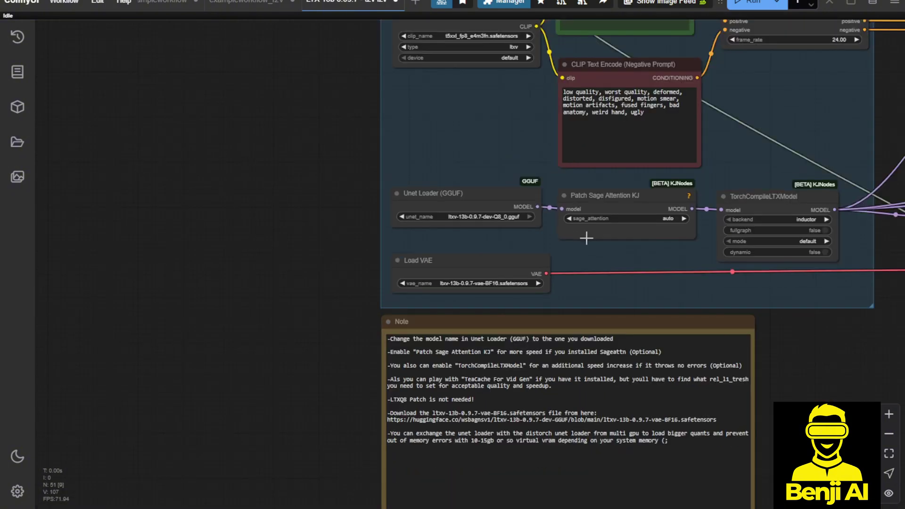
{"action": "scroll", "coordinate": [621, 262], "scroll_direction": "down", "scroll_amount": 10}
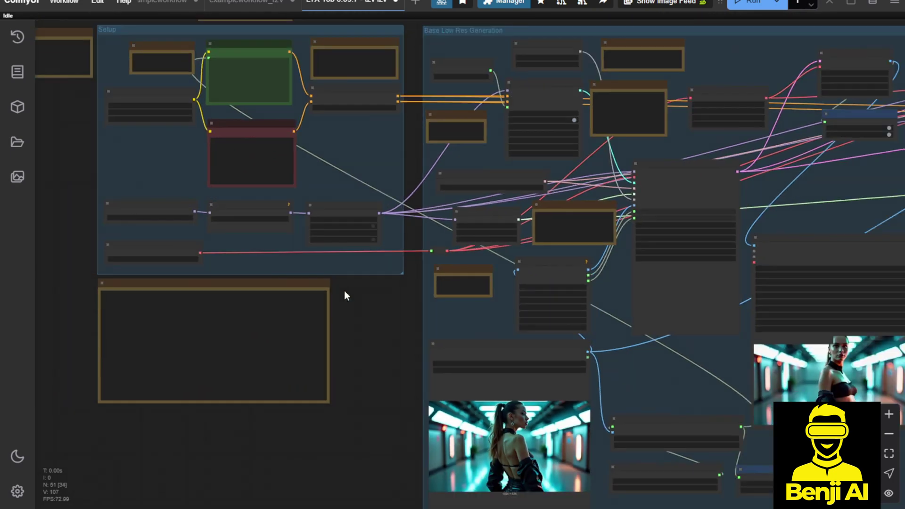
{"action": "left_click_drag", "start_coordinate": [356, 303], "coordinate": [212, 317]}
{"action": "scroll", "coordinate": [402, 313], "scroll_direction": "down", "scroll_amount": 3}
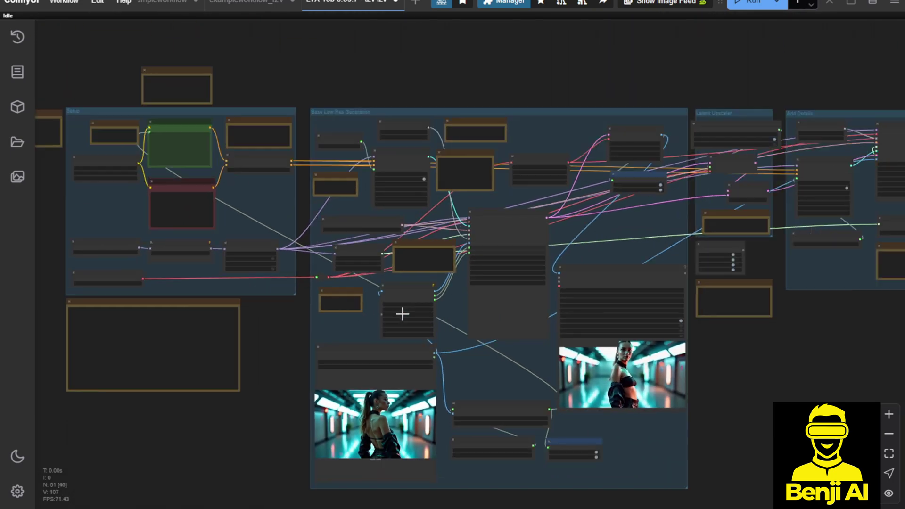
{"action": "left_click_drag", "start_coordinate": [732, 396], "coordinate": [505, 297]}
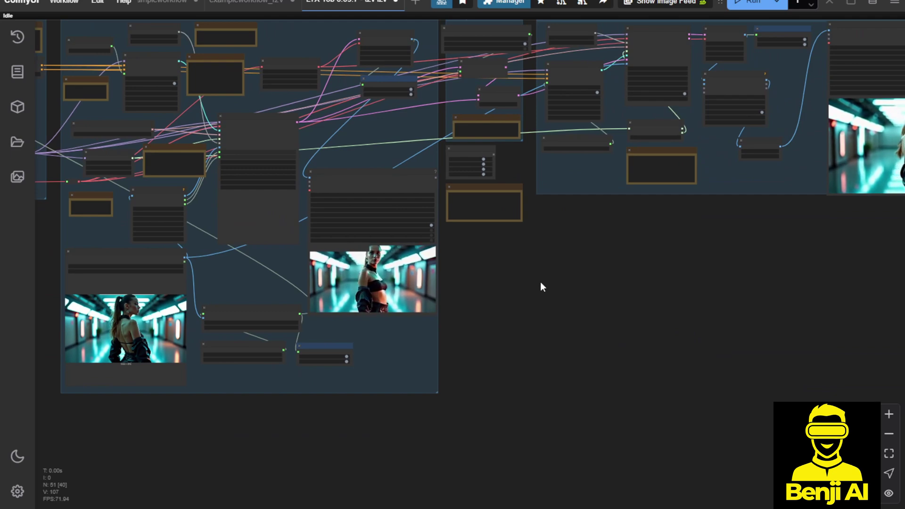
{"action": "scroll", "coordinate": [429, 311], "scroll_direction": "up", "scroll_amount": 5}
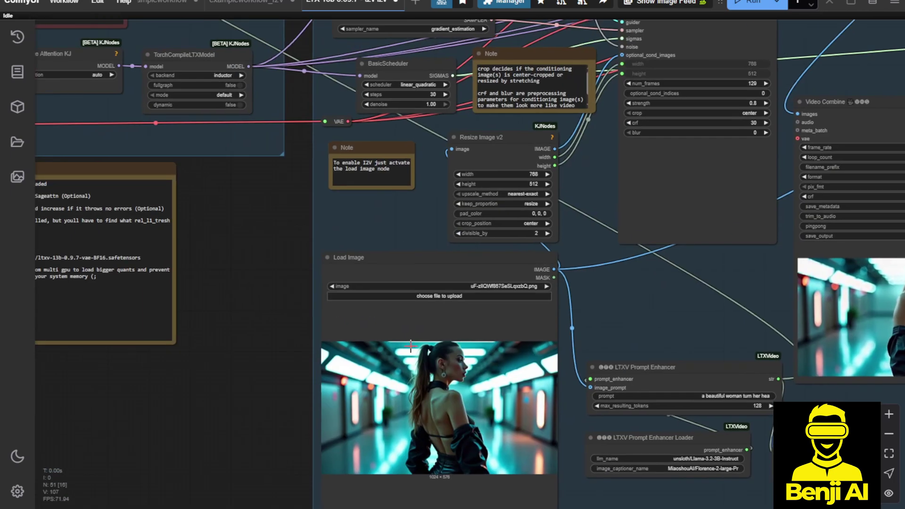
{"action": "scroll", "coordinate": [236, 248], "scroll_direction": "down", "scroll_amount": 3}
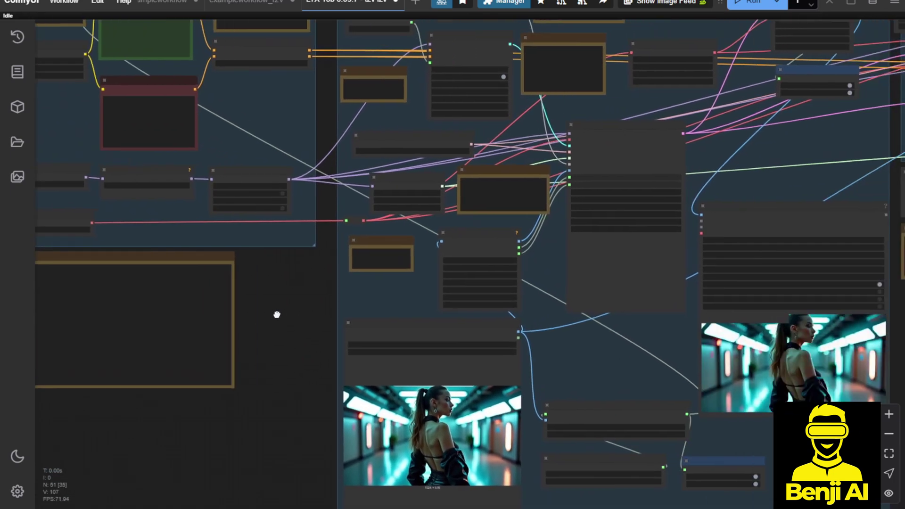